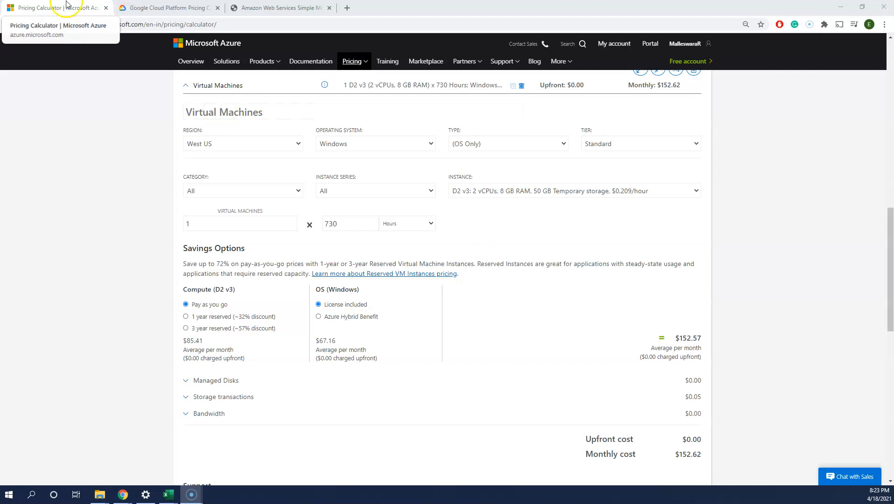
Step: View the Google Cloud and Amazon Web Services pricing calculators, ending back on the Microsoft Azure calculator
{"action": "right_click", "coordinate": [166, 10]}
{"action": "right_click", "coordinate": [157, 9]}
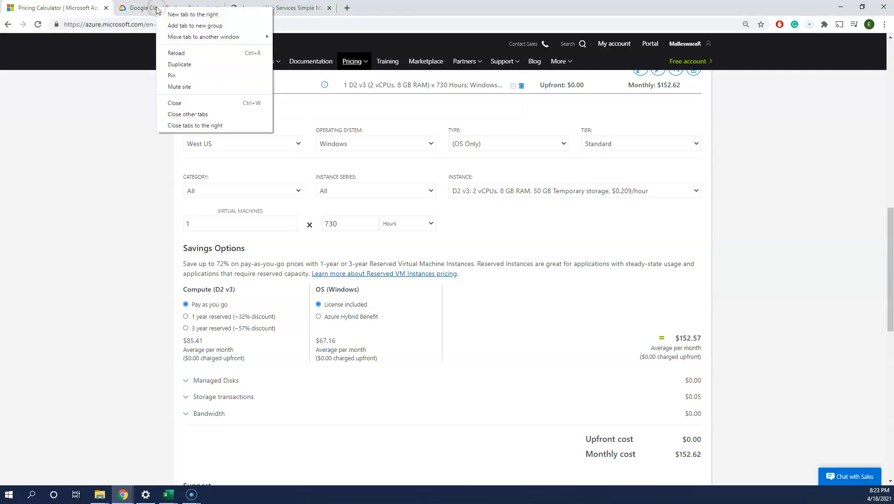
{"action": "left_click", "coordinate": [157, 8]}
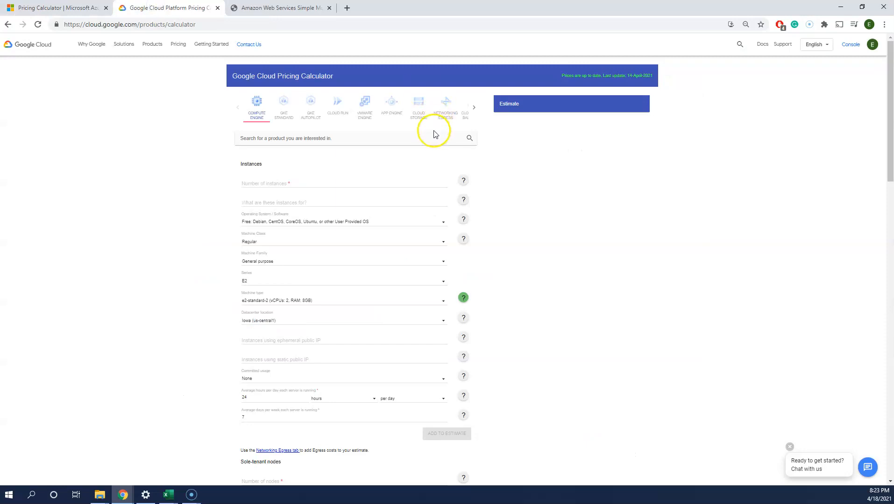
{"action": "left_click", "coordinate": [296, 8]}
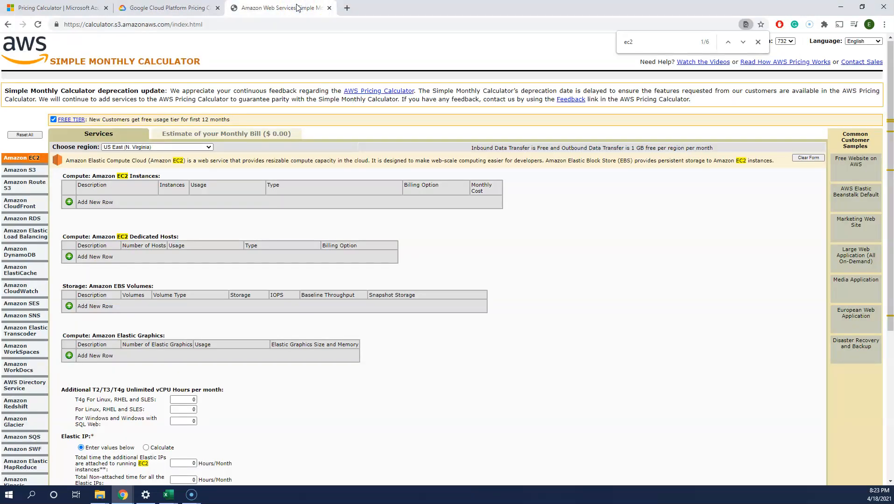
{"action": "left_click", "coordinate": [65, 6]}
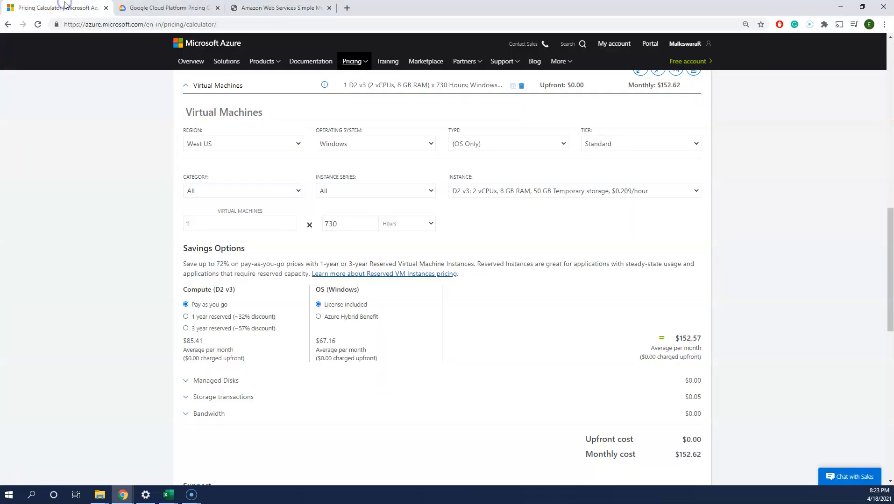
Step: Add Azure Cosmos DB to the Azure estimate from the featured products and view its configuration
{"action": "scroll", "coordinate": [414, 227], "scroll_direction": "up", "scroll_amount": 1}
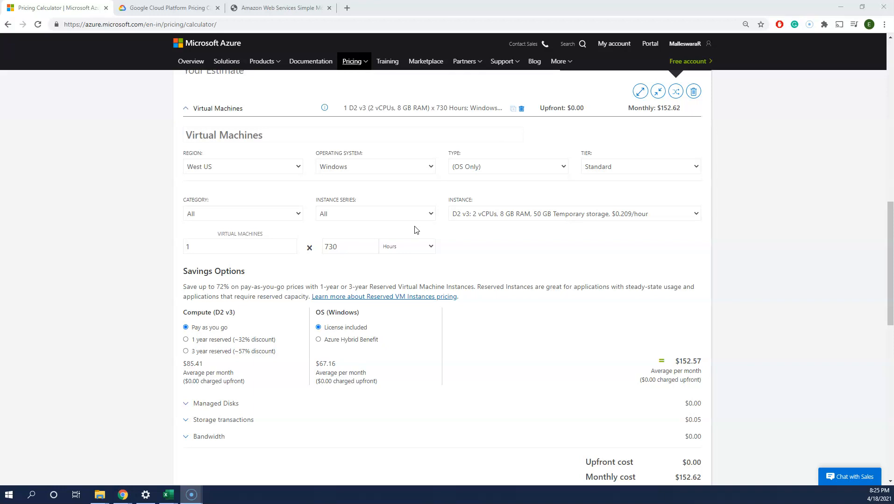
{"action": "scroll", "coordinate": [406, 153], "scroll_direction": "up", "scroll_amount": 15}
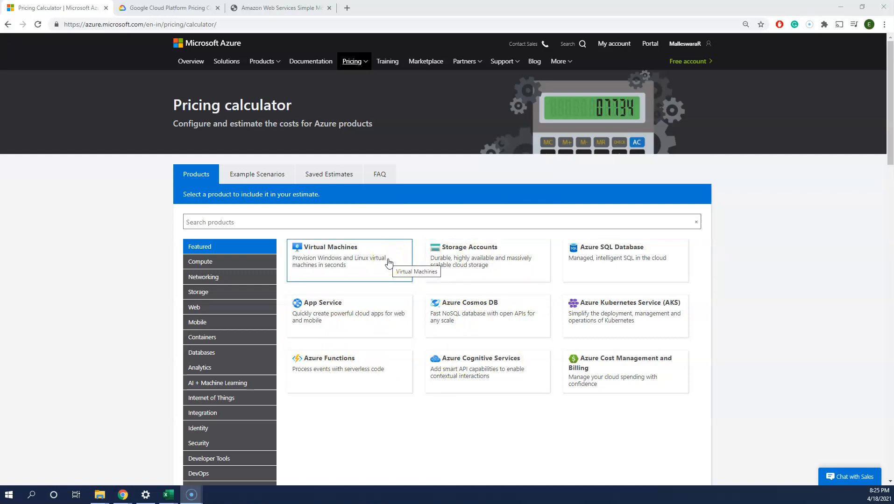
{"action": "right_click", "coordinate": [469, 311]}
{"action": "left_click", "coordinate": [470, 310]}
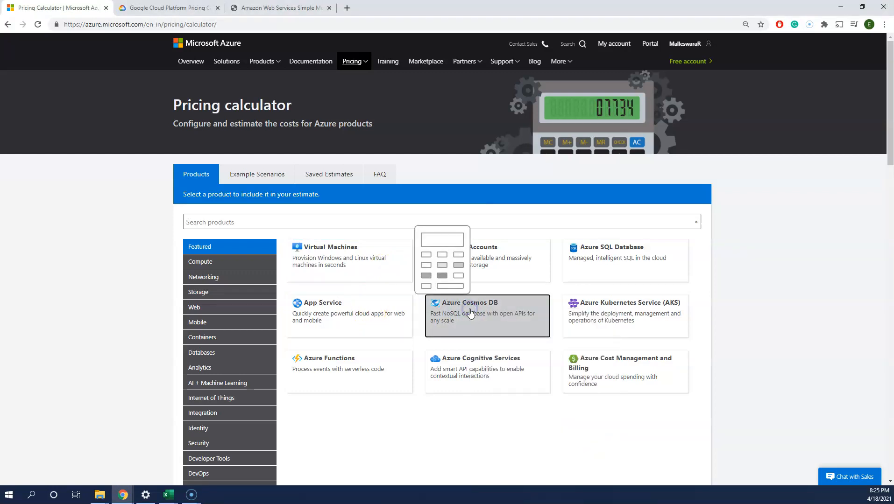
{"action": "scroll", "coordinate": [470, 312], "scroll_direction": "down", "scroll_amount": 9}
{"action": "scroll", "coordinate": [470, 312], "scroll_direction": "down", "scroll_amount": 4}
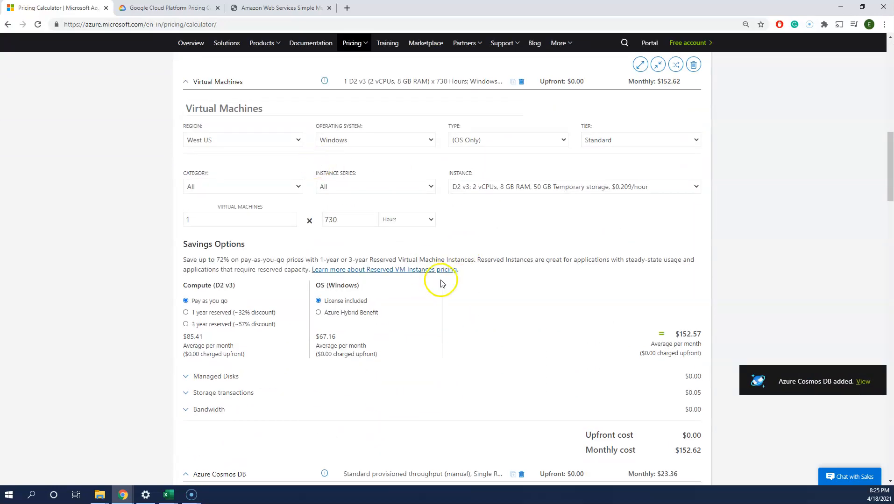
{"action": "scroll", "coordinate": [441, 279], "scroll_direction": "down", "scroll_amount": 6}
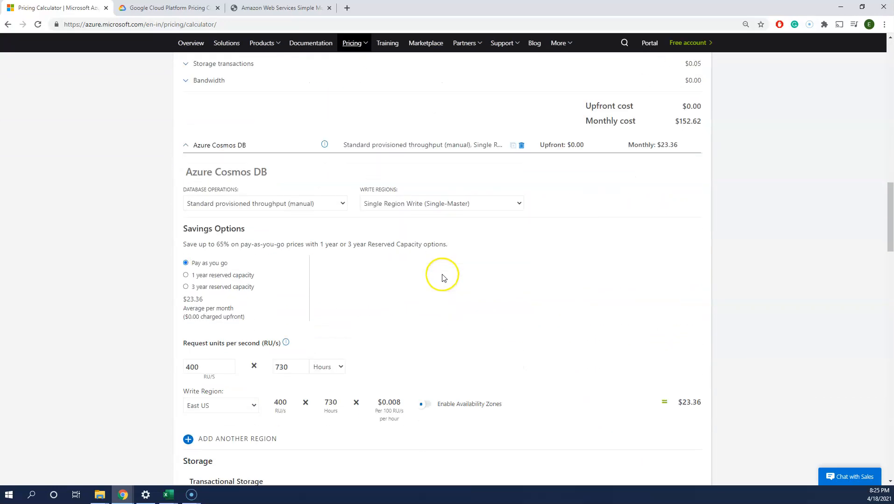
Step: Examine the instance series, category and instance options of the virtual machine in the estimate
{"action": "scroll", "coordinate": [444, 278], "scroll_direction": "up", "scroll_amount": 6}
{"action": "scroll", "coordinate": [443, 278], "scroll_direction": "up", "scroll_amount": 1}
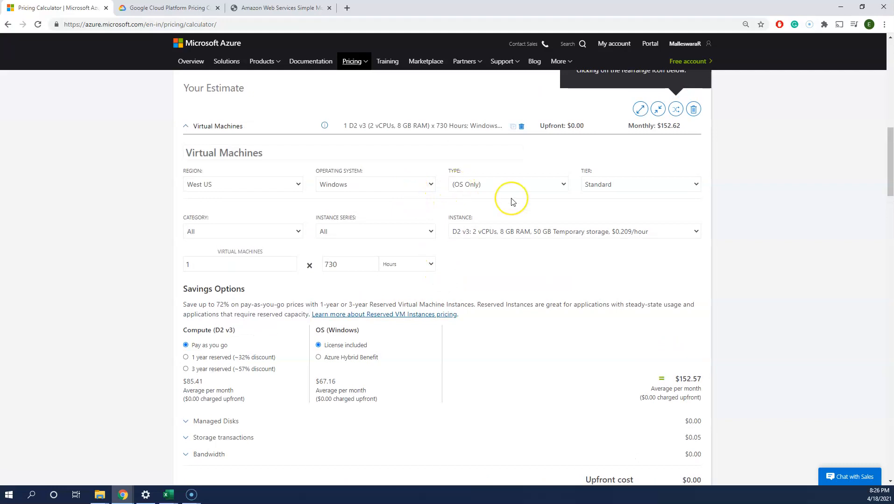
{"action": "left_click", "coordinate": [312, 292]}
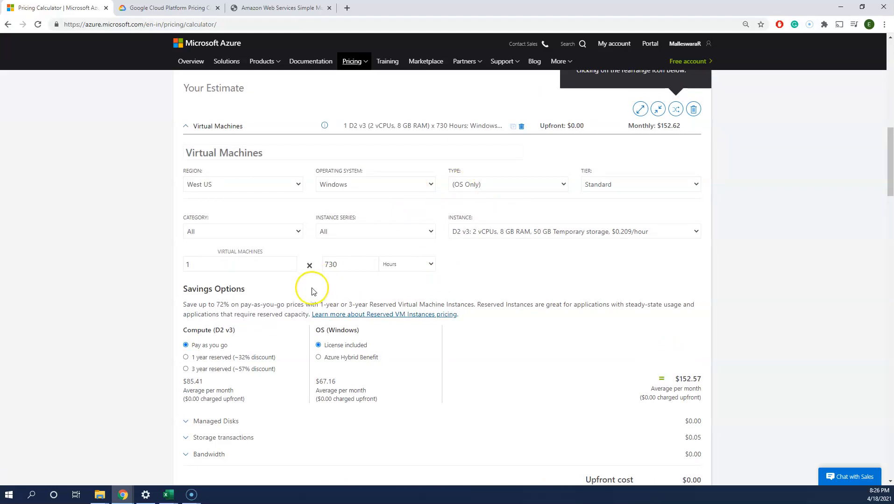
{"action": "right_click", "coordinate": [356, 231]}
{"action": "left_click", "coordinate": [355, 232]}
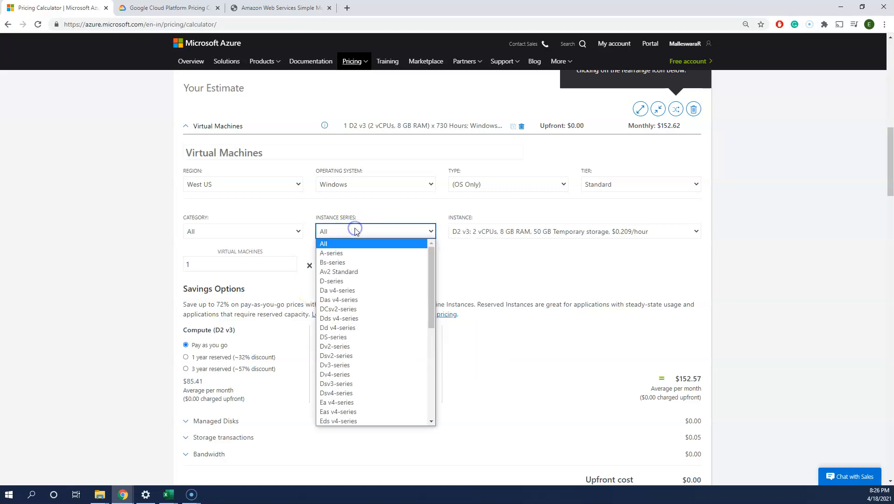
{"action": "left_click", "coordinate": [282, 229]}
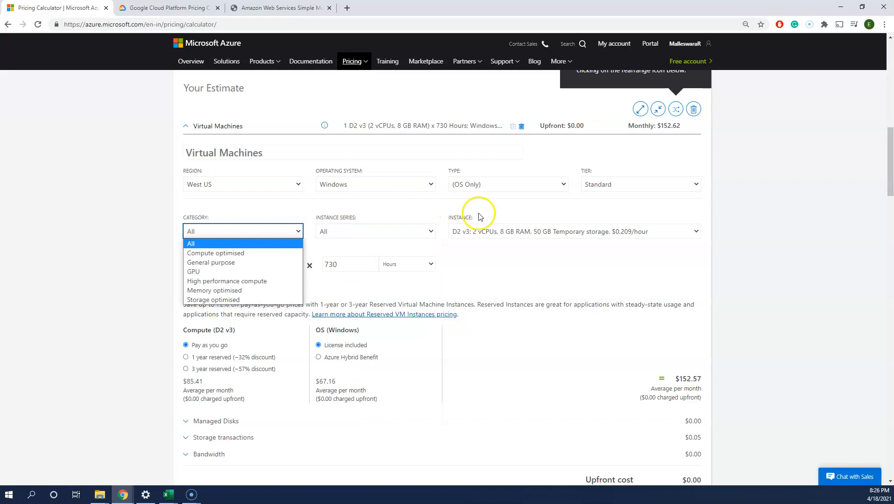
{"action": "left_click", "coordinate": [479, 231]}
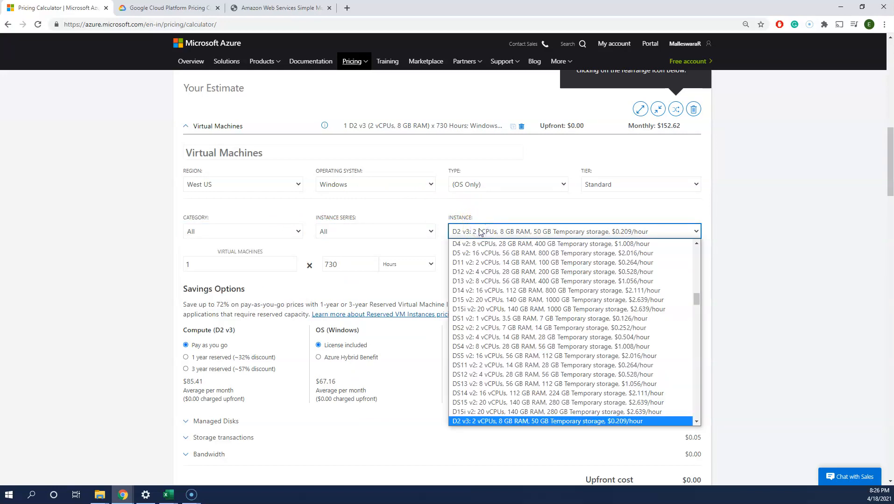
{"action": "left_click", "coordinate": [492, 206]}
Step: Set the virtual machine's Windows licensing to Azure Hybrid Benefit and check its monthly cost
{"action": "scroll", "coordinate": [564, 312], "scroll_direction": "down", "scroll_amount": 2}
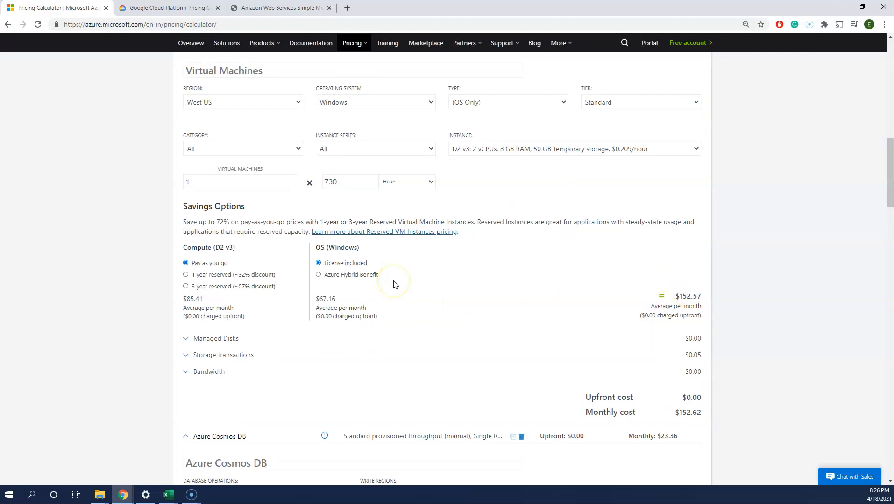
{"action": "left_click", "coordinate": [355, 278]}
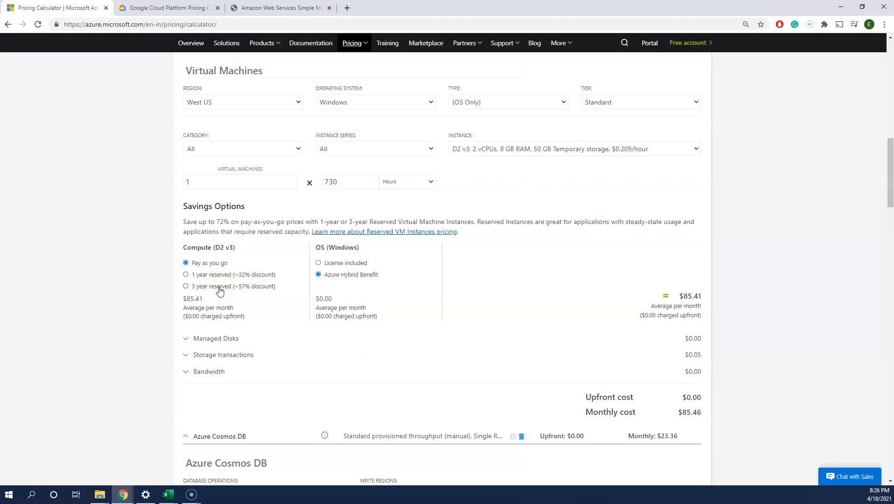
{"action": "scroll", "coordinate": [220, 291], "scroll_direction": "down", "scroll_amount": 2}
{"action": "left_click", "coordinate": [687, 333]}
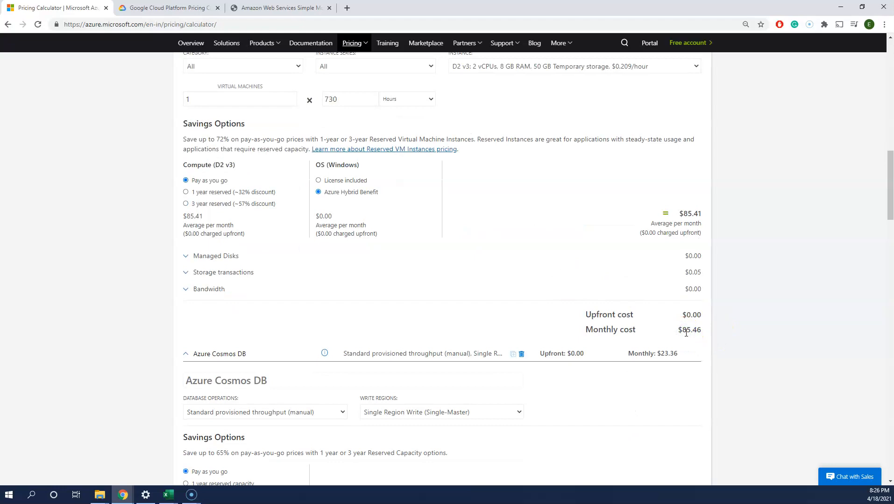
Step: Try to set the estimate's licensing programme to Enterprise Agreement (EA)
{"action": "scroll", "coordinate": [686, 333], "scroll_direction": "down", "scroll_amount": 5}
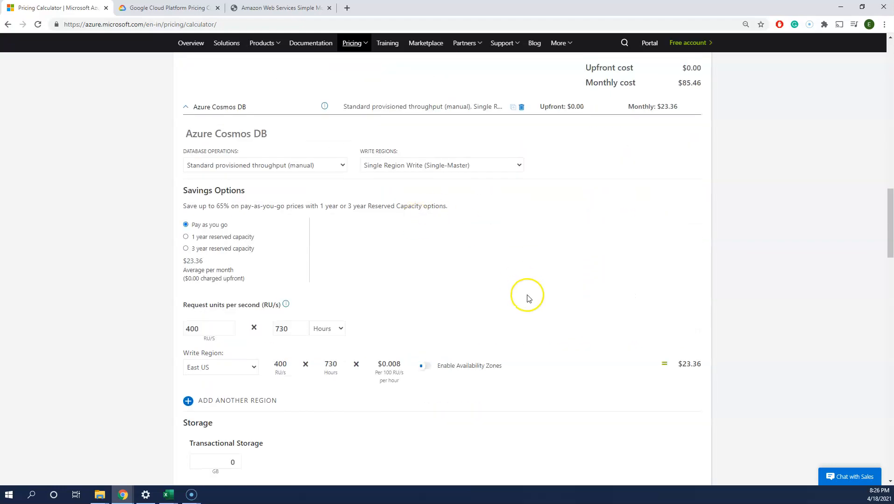
{"action": "scroll", "coordinate": [528, 299], "scroll_direction": "down", "scroll_amount": 8}
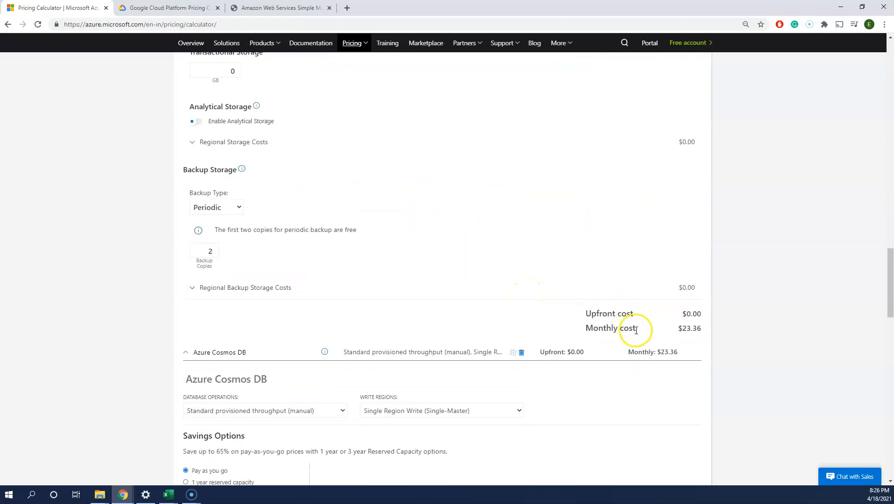
{"action": "scroll", "coordinate": [638, 330], "scroll_direction": "down", "scroll_amount": 7}
{"action": "scroll", "coordinate": [640, 330], "scroll_direction": "down", "scroll_amount": 4}
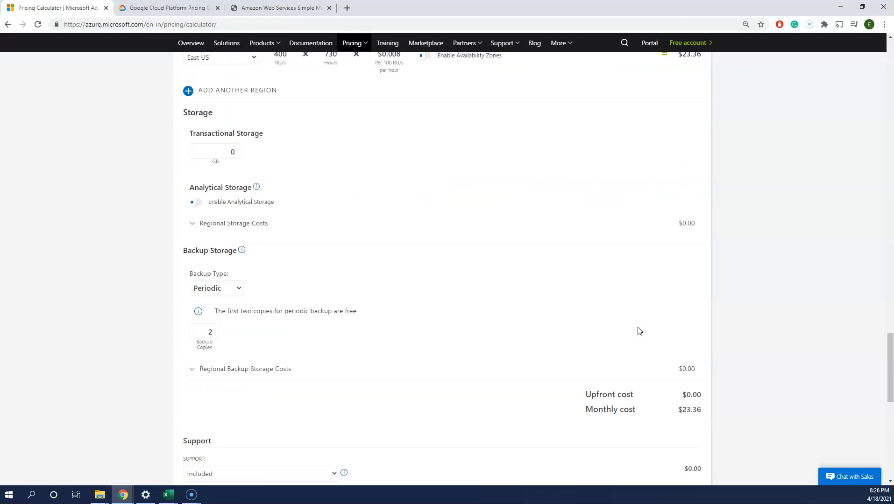
{"action": "scroll", "coordinate": [639, 331], "scroll_direction": "down", "scroll_amount": 3}
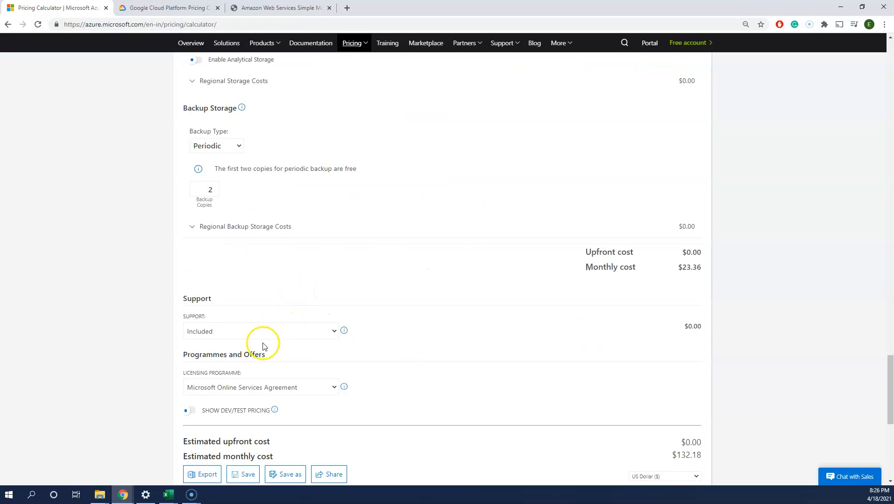
{"action": "left_click", "coordinate": [252, 392]}
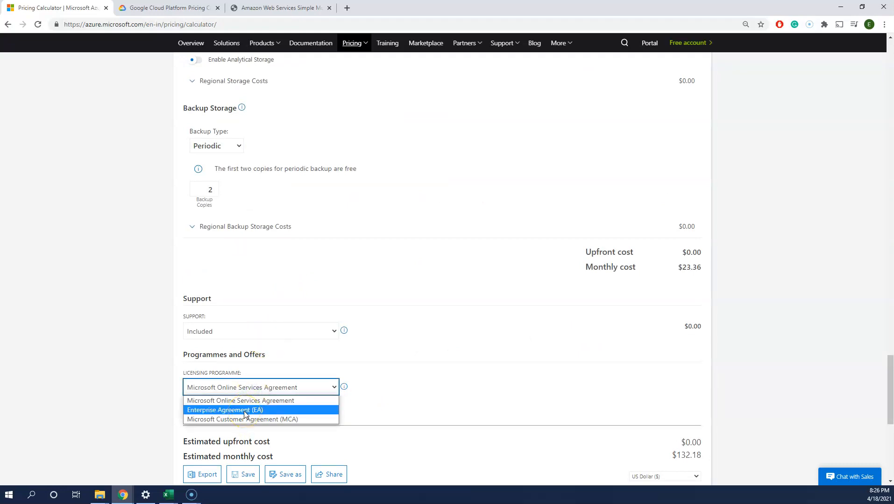
{"action": "left_click", "coordinate": [244, 411]}
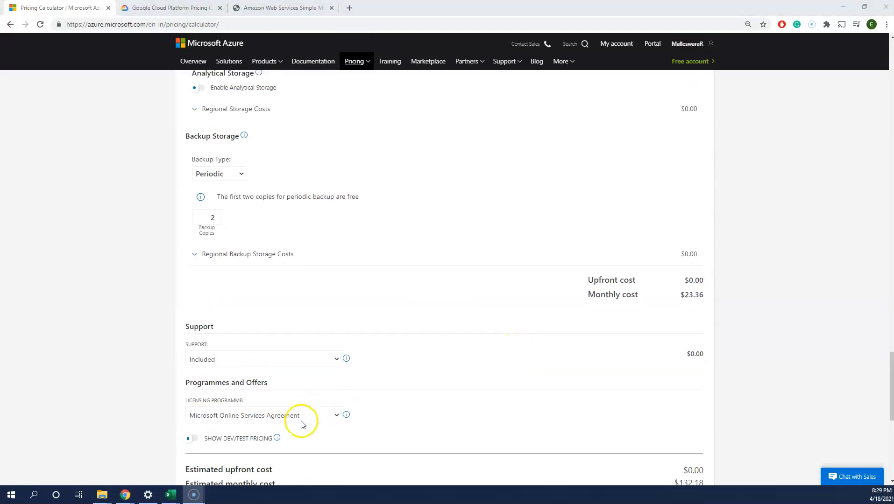
{"action": "left_click", "coordinate": [303, 416]}
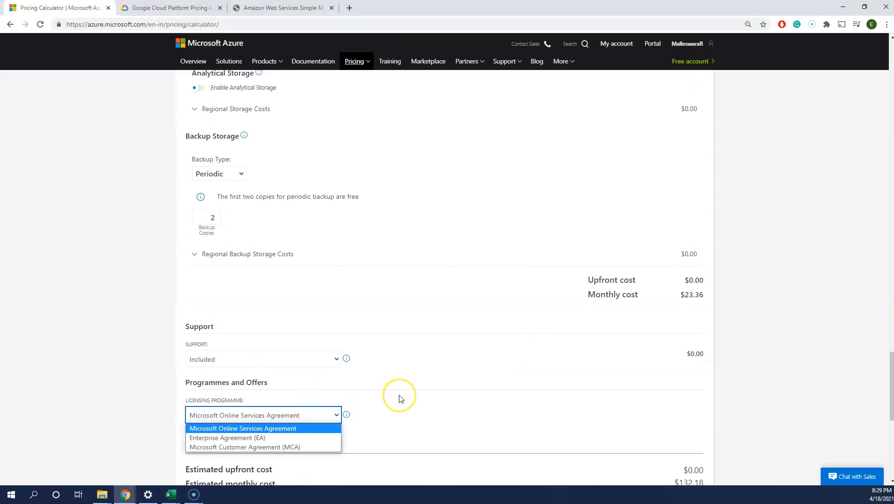
Step: Export the Azure estimate as a spreadsheet and open the downloaded ExportedEstimate.xlsx in Excel
{"action": "scroll", "coordinate": [399, 399], "scroll_direction": "down", "scroll_amount": 5}
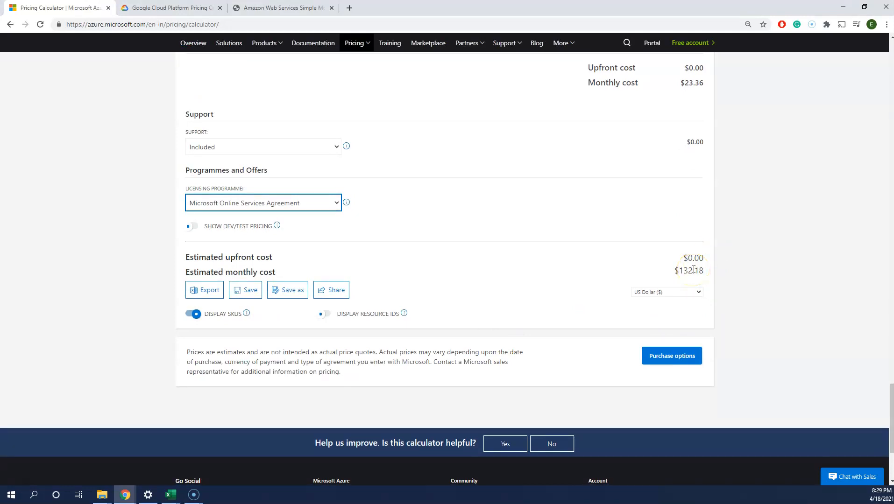
{"action": "left_click", "coordinate": [208, 290]}
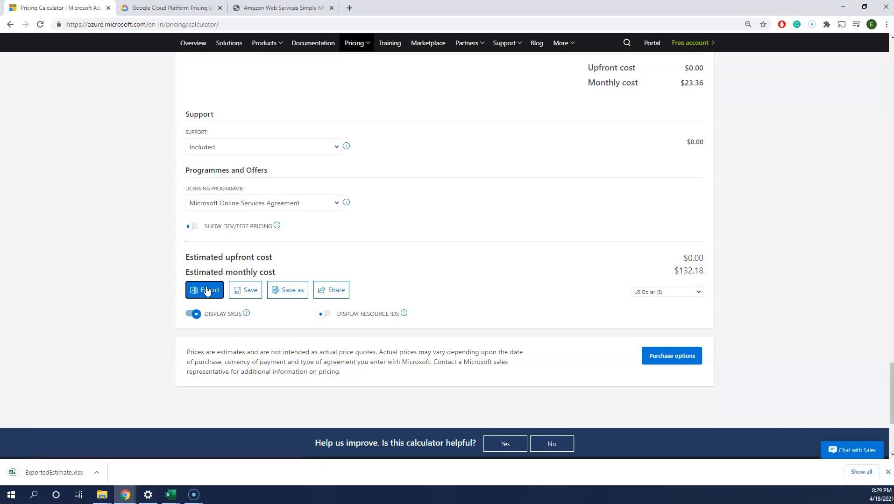
{"action": "left_click", "coordinate": [45, 467]}
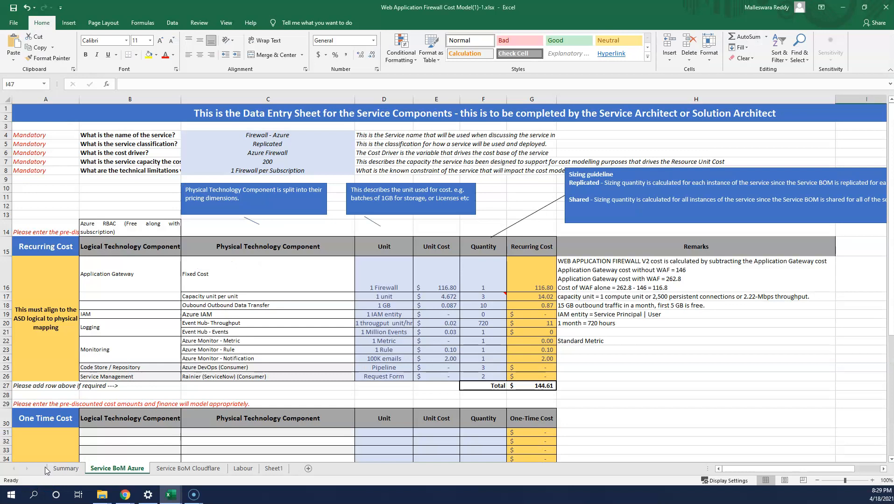
{"action": "left_click", "coordinate": [450, 273]}
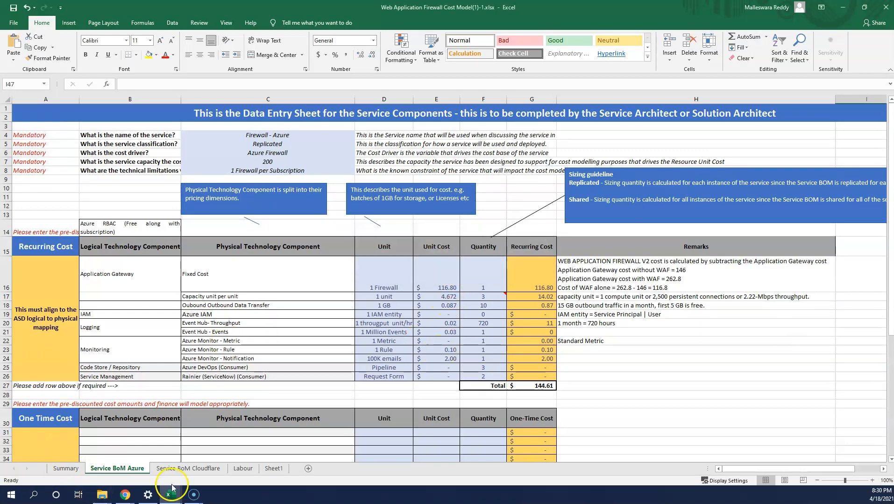
Step: Bring up the already open ExportedEstimate.xlsx workbook in Excel, close it, and return to the Azure pricing calculator
{"action": "mouse_move", "coordinate": [171, 493]}
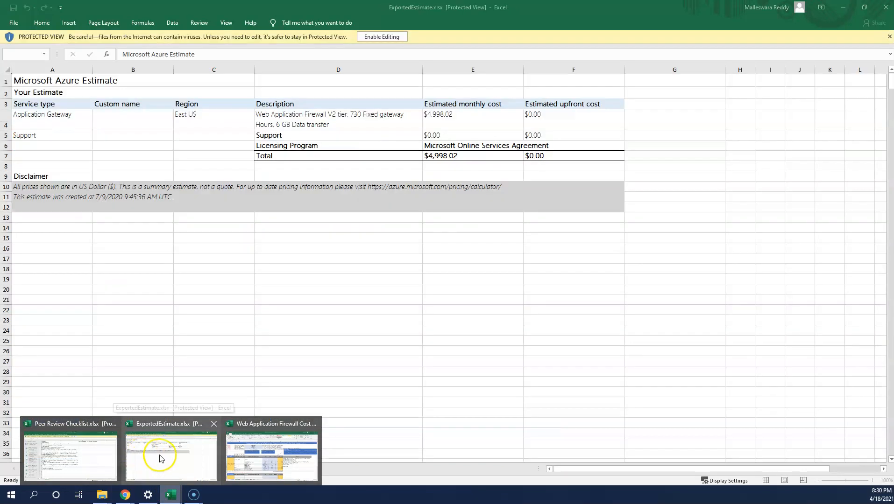
{"action": "left_click", "coordinate": [159, 456]}
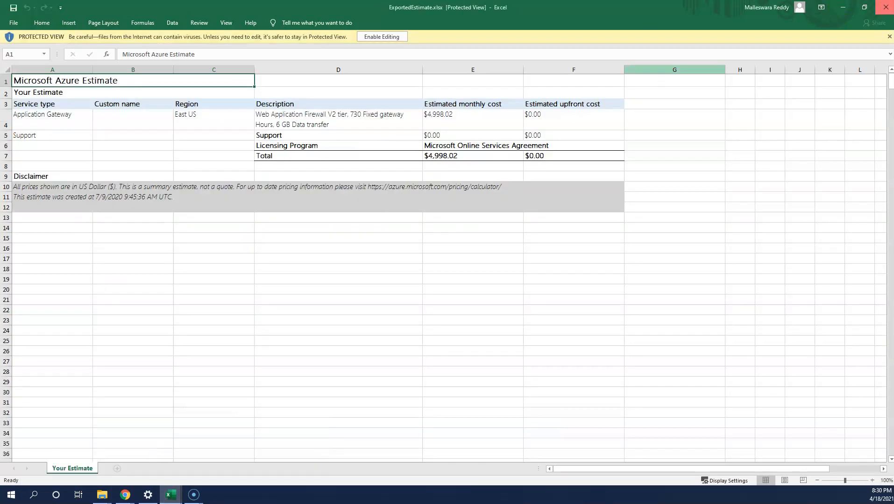
{"action": "left_click", "coordinate": [885, 7]}
{"action": "mouse_move", "coordinate": [126, 495]}
{"action": "left_click", "coordinate": [214, 449]}
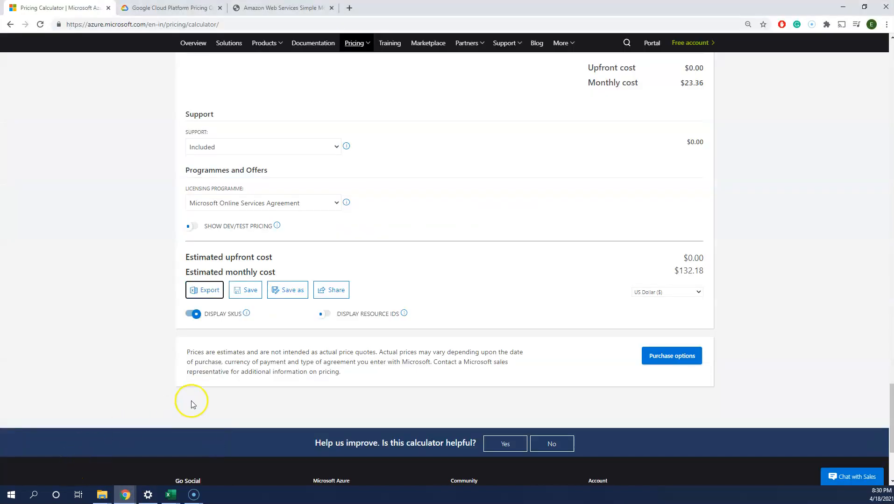
Step: Export the Azure estimate again and check the estimated monthly costs per service in ExportedEstimate (1).xlsx
{"action": "left_click", "coordinate": [199, 291]}
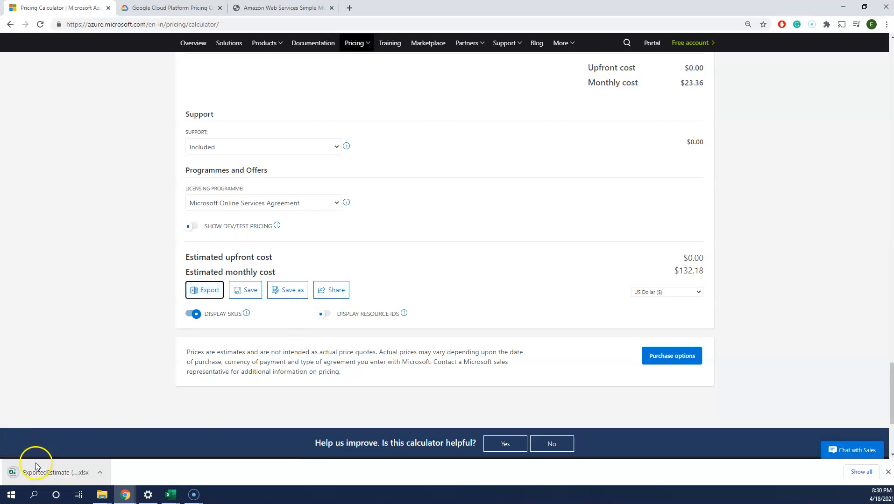
{"action": "left_click", "coordinate": [33, 472]}
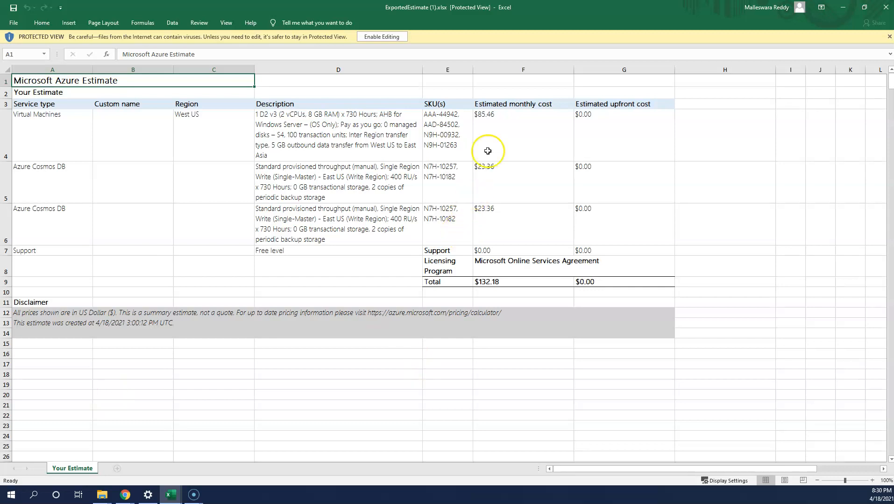
{"action": "left_click", "coordinate": [494, 131]}
{"action": "left_click", "coordinate": [493, 170]}
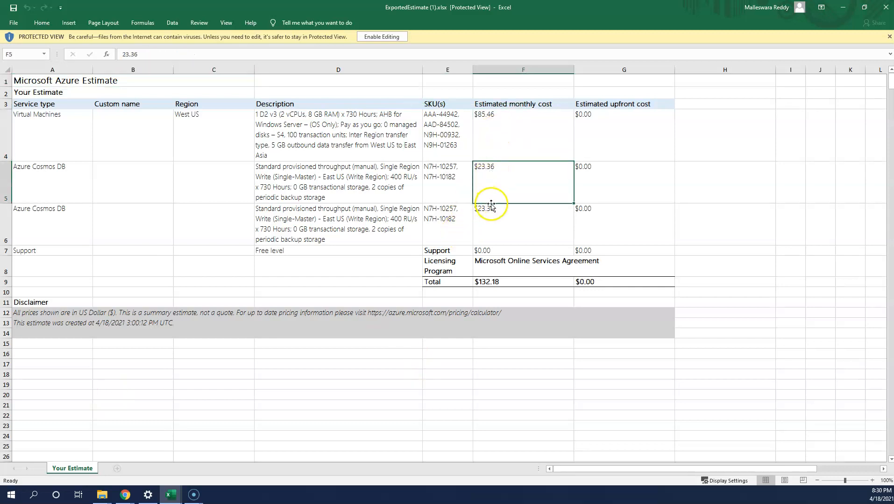
{"action": "left_click", "coordinate": [489, 226]}
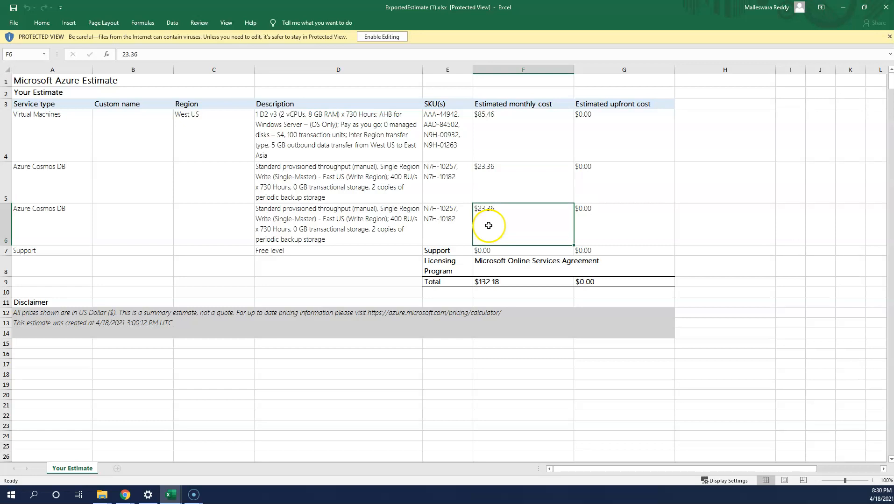
Step: Check the first Azure Cosmos DB monthly cost and the total in the exported workbook, and return to the Azure pricing calculator in Chrome
{"action": "left_click", "coordinate": [502, 176]}
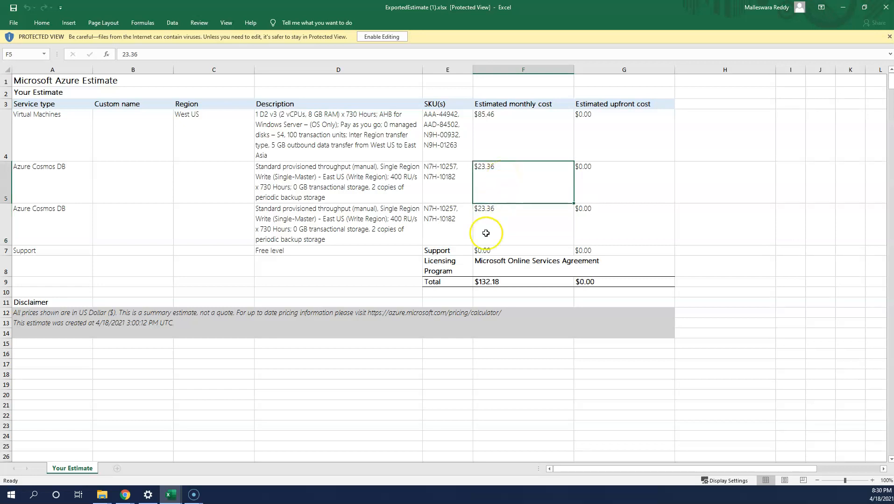
{"action": "left_click", "coordinate": [487, 283]}
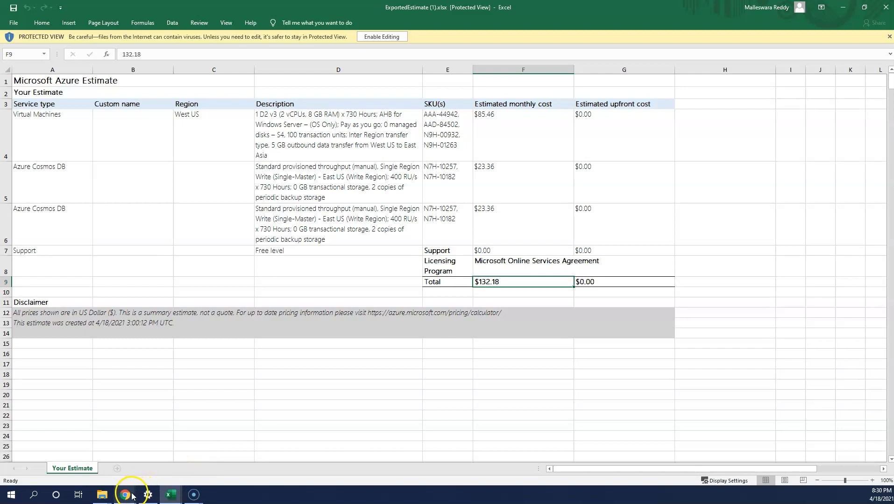
{"action": "mouse_move", "coordinate": [131, 497]}
{"action": "left_click", "coordinate": [204, 454]}
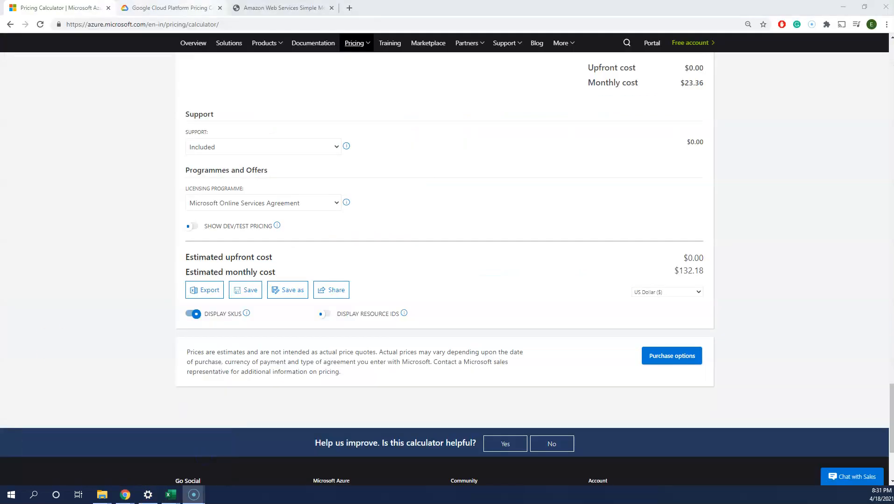
Step: View the Google Cloud Pricing Calculator, and add an Amazon EC2 instance row in the AWS Simple Monthly Calculator
{"action": "left_click", "coordinate": [171, 8]}
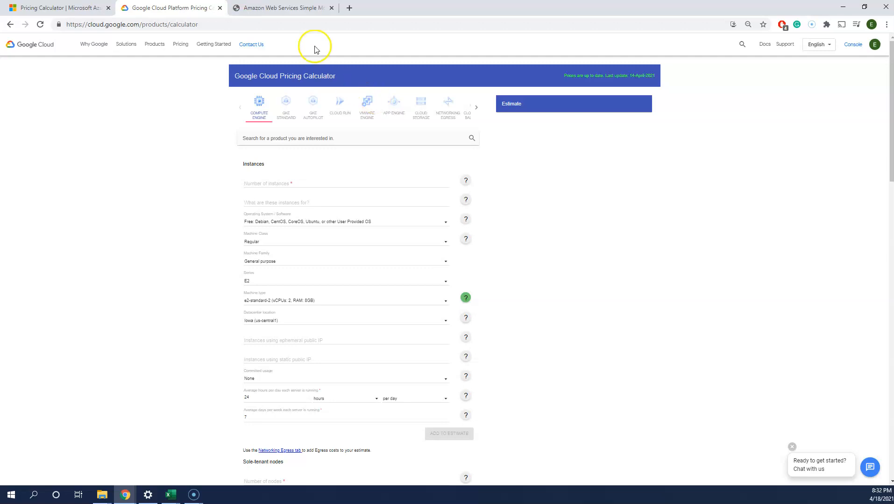
{"action": "left_click", "coordinate": [295, 9]}
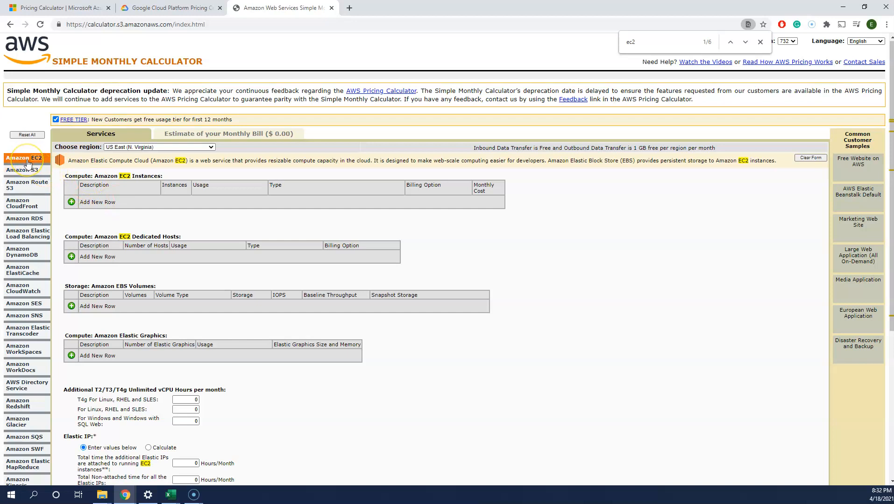
{"action": "left_click", "coordinate": [71, 202]}
{"action": "left_click", "coordinate": [195, 207]}
{"action": "left_click", "coordinate": [239, 201]}
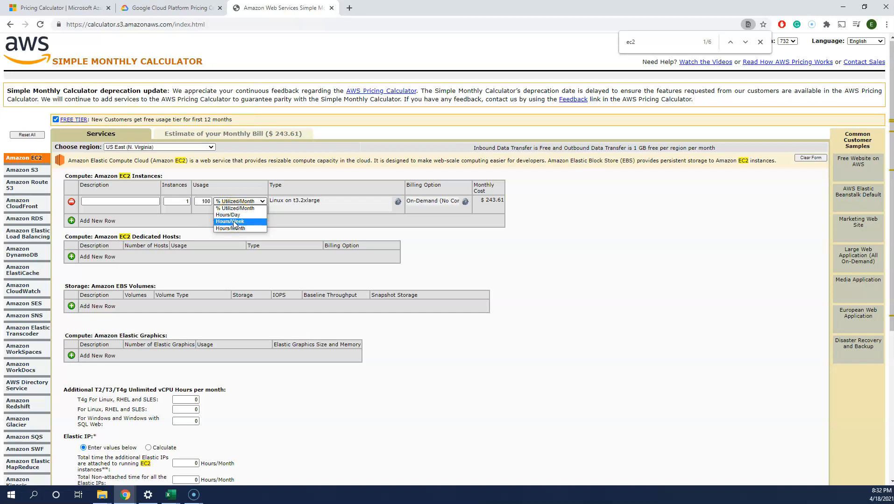
{"action": "left_click", "coordinate": [342, 193]}
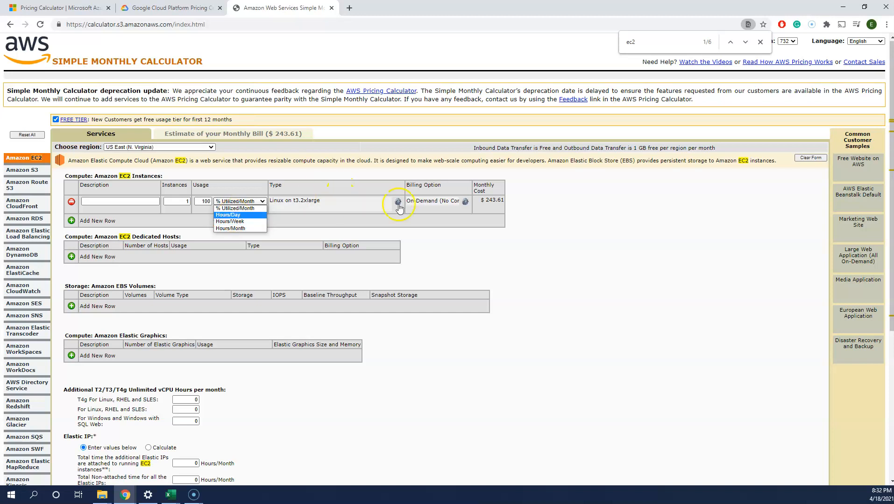
Step: Set the EC2 instance's billing option to 1 Yr No Upfront Reserved and save it
{"action": "left_click", "coordinate": [452, 204]}
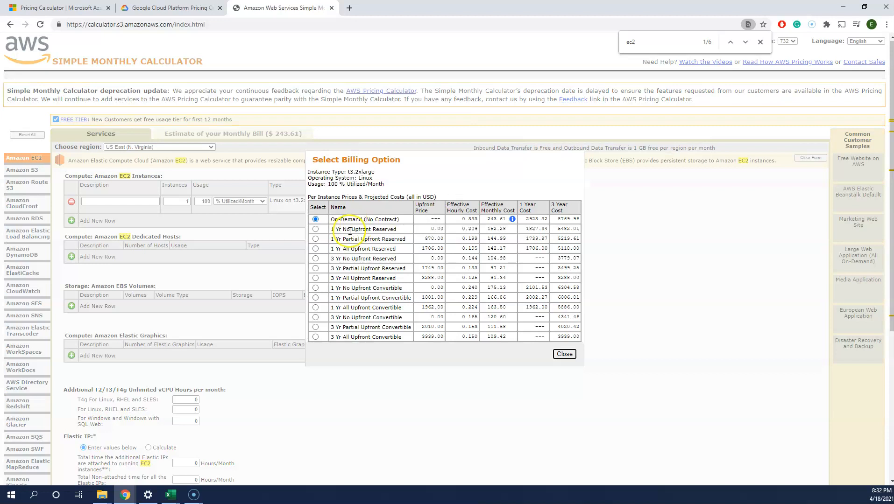
{"action": "left_click", "coordinate": [315, 229]}
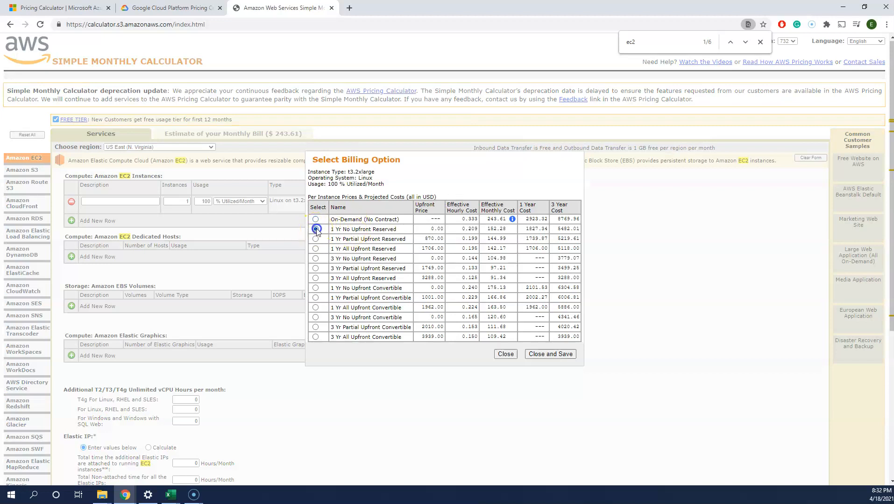
{"action": "left_click", "coordinate": [551, 355]}
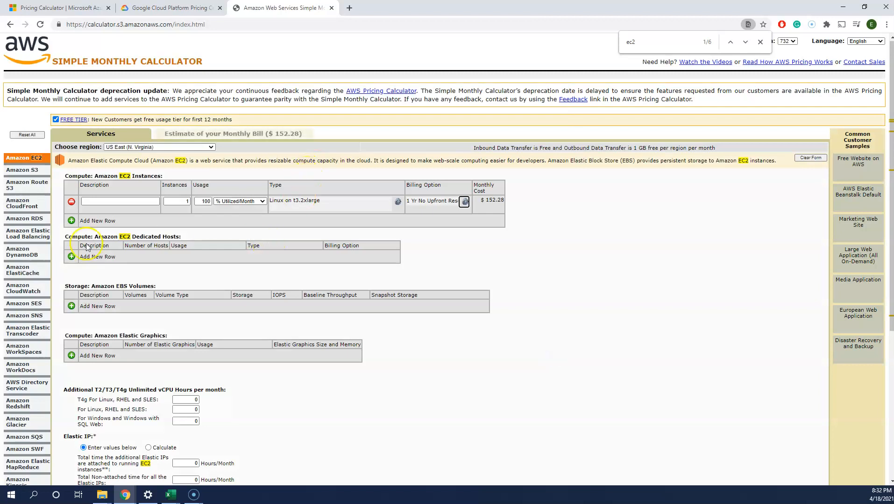
Step: Add an Amazon EC2 Dedicated Hosts row with the 1 Yr All Upfront Reservation billing option
{"action": "scroll", "coordinate": [87, 247], "scroll_direction": "down", "scroll_amount": 1}
{"action": "left_click", "coordinate": [70, 215]}
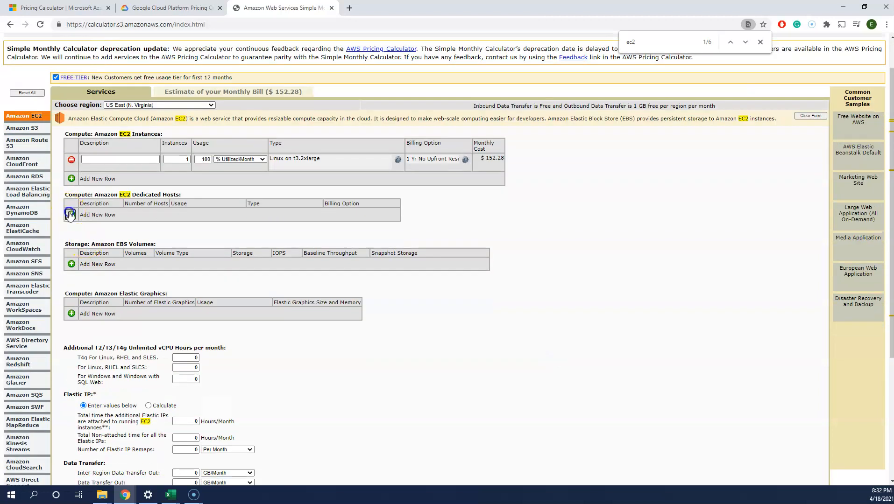
{"action": "left_click", "coordinate": [216, 214]}
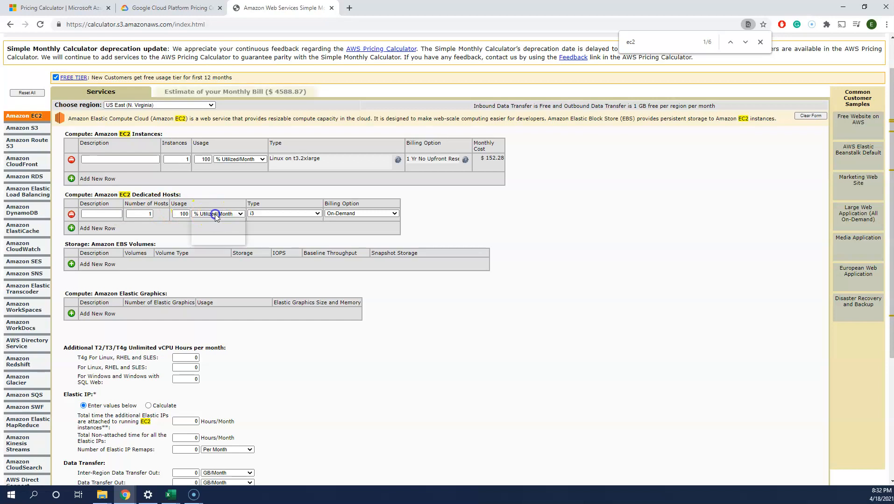
{"action": "left_click", "coordinate": [335, 214]}
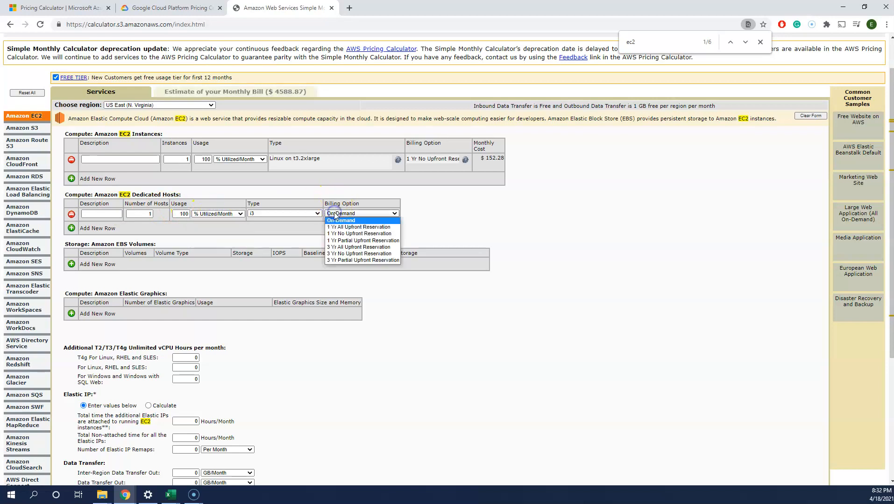
{"action": "left_click", "coordinate": [336, 227]}
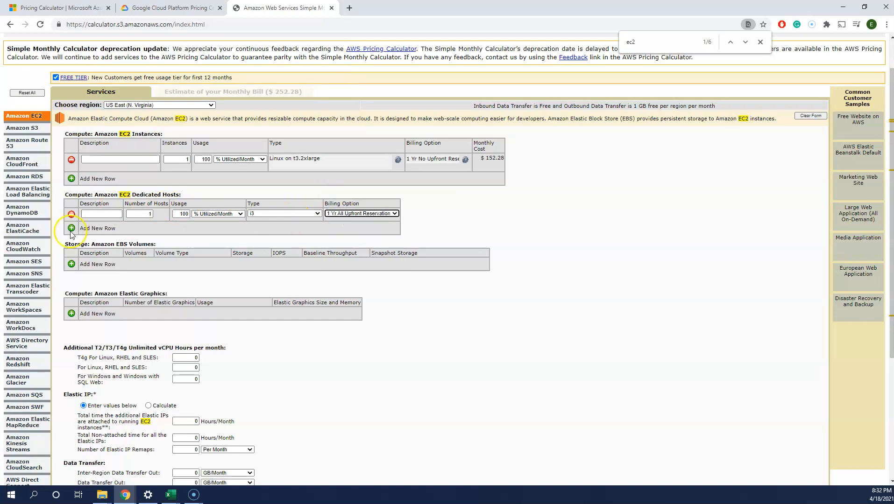
Step: Add an Amazon EBS Volumes row with the volume type General Purpose SSD (gp3)
{"action": "scroll", "coordinate": [185, 279], "scroll_direction": "down", "scroll_amount": 2}
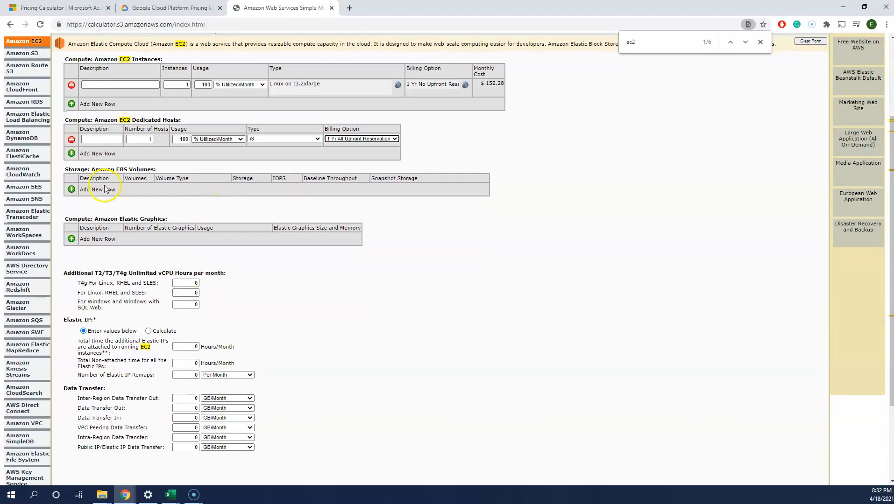
{"action": "left_click", "coordinate": [72, 189]}
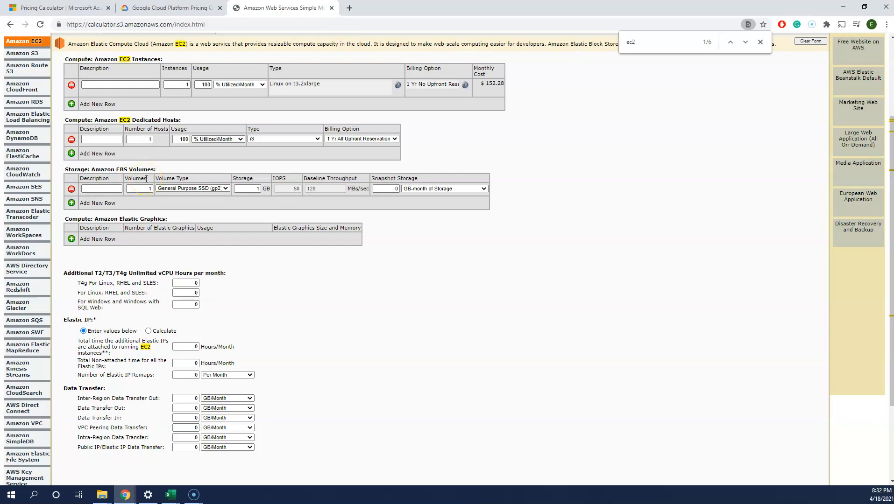
{"action": "left_click", "coordinate": [225, 189]}
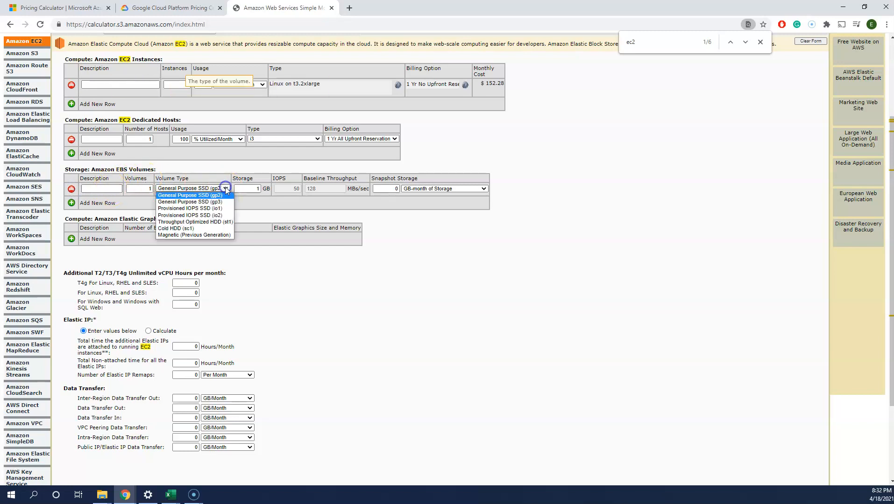
{"action": "left_click", "coordinate": [215, 201]}
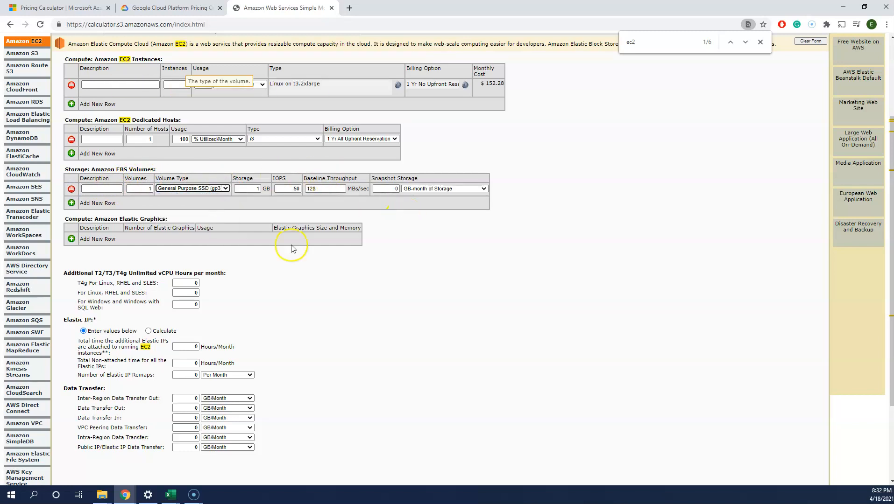
Step: Review the EC2 form's entries and set the dedicated host's billing option to 1 Yr No Upfront Reservation
{"action": "scroll", "coordinate": [199, 270], "scroll_direction": "down", "scroll_amount": 1}
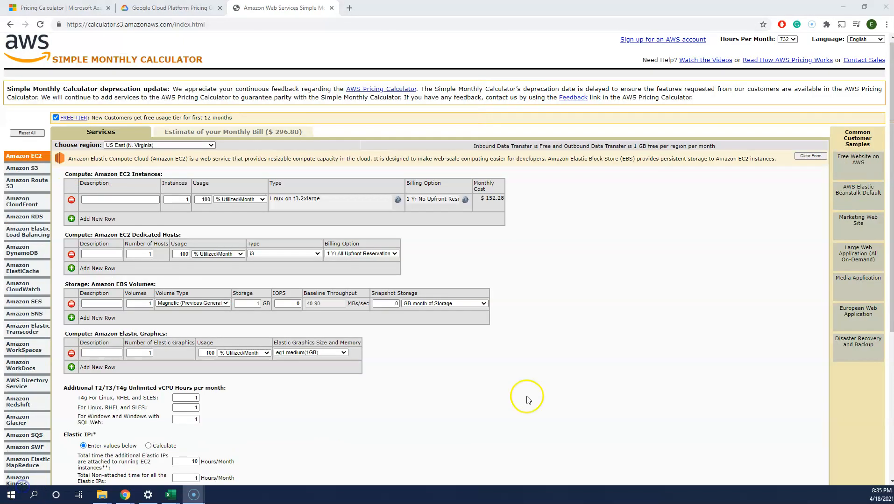
{"action": "scroll", "coordinate": [524, 397], "scroll_direction": "down", "scroll_amount": 1}
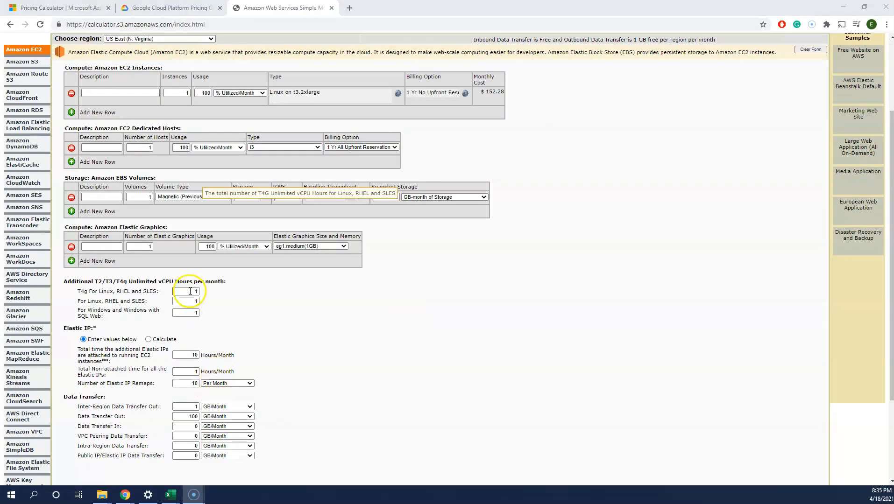
{"action": "scroll", "coordinate": [203, 261], "scroll_direction": "up", "scroll_amount": 3}
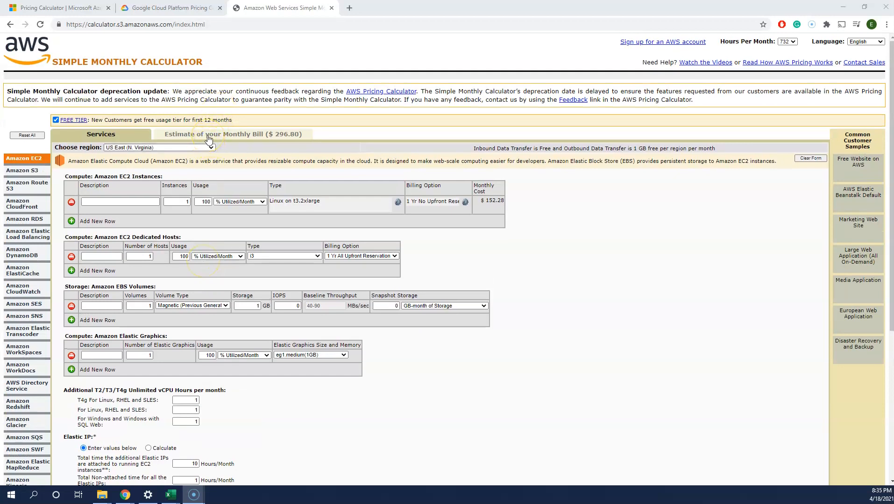
{"action": "left_click", "coordinate": [386, 260]}
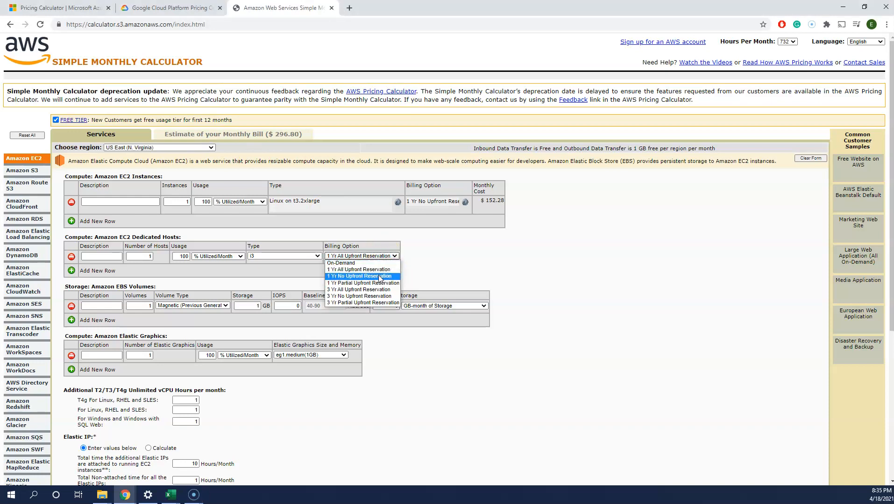
{"action": "left_click", "coordinate": [379, 276]}
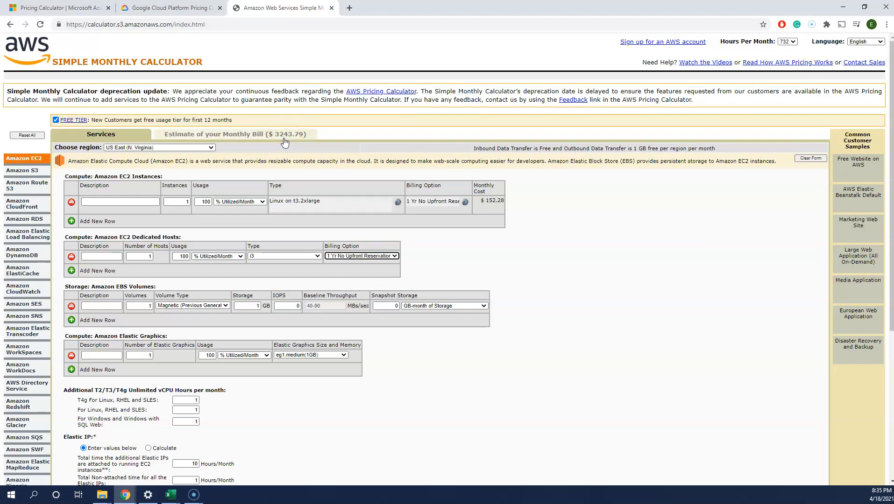
Step: Open the estimate of the AWS monthly bill and check the service costs and the total monthly payment
{"action": "scroll", "coordinate": [343, 339], "scroll_direction": "down", "scroll_amount": 1}
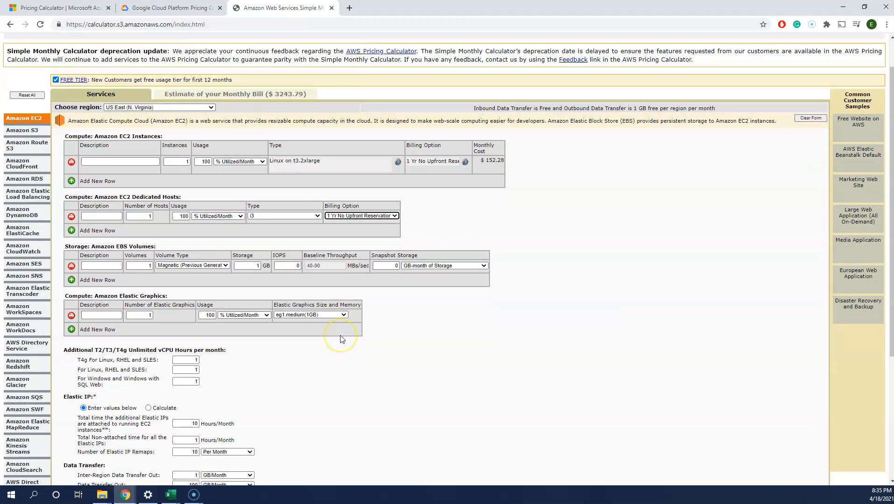
{"action": "scroll", "coordinate": [343, 339], "scroll_direction": "up", "scroll_amount": 1}
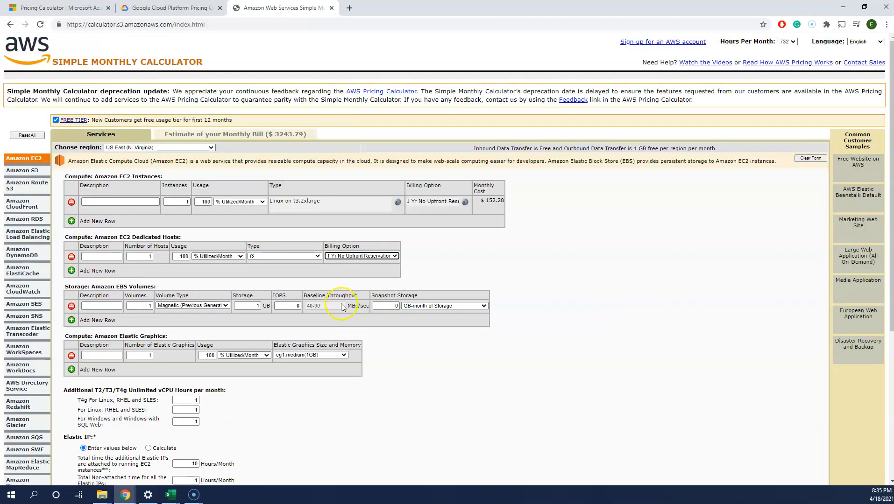
{"action": "left_click", "coordinate": [238, 136]}
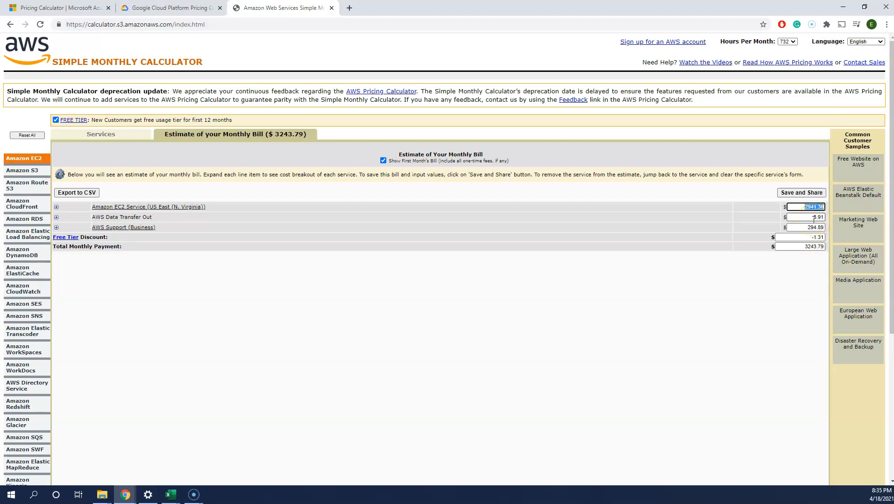
{"action": "left_click", "coordinate": [803, 247]}
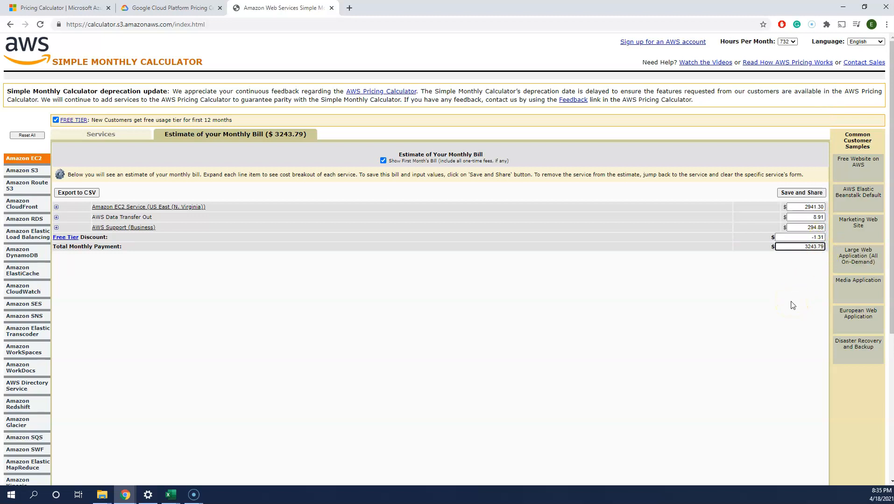
{"action": "left_click", "coordinate": [14, 490]}
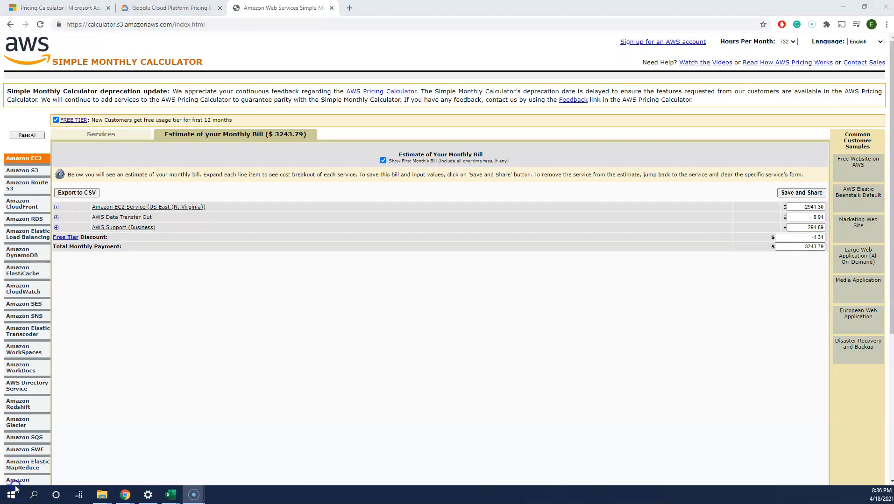
Step: Export the AWS monthly bill estimate to CSV, keeping the optional fields as they are, and open the downloaded file in Excel
{"action": "left_click", "coordinate": [80, 195]}
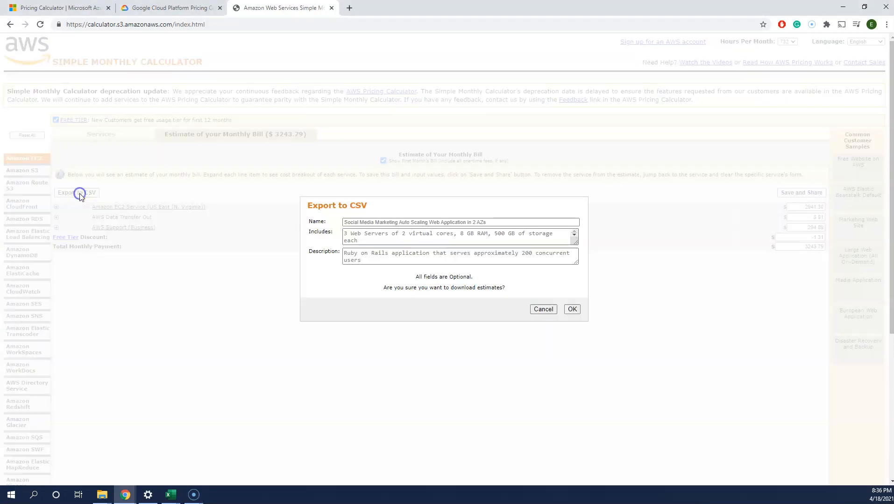
{"action": "left_click", "coordinate": [575, 314]}
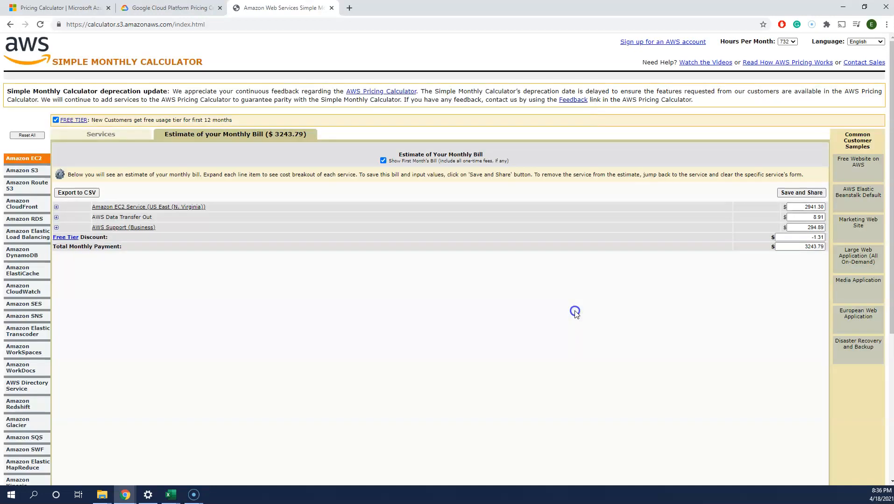
{"action": "left_click", "coordinate": [72, 470]}
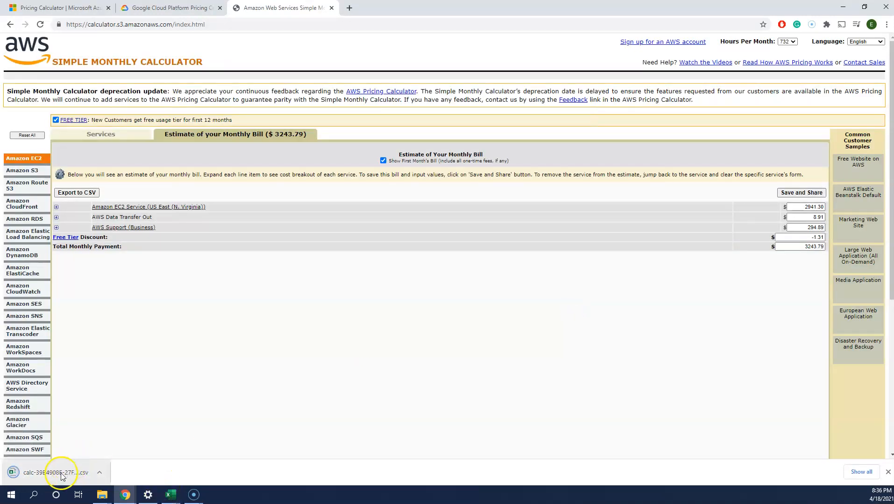
{"action": "left_click", "coordinate": [171, 494]}
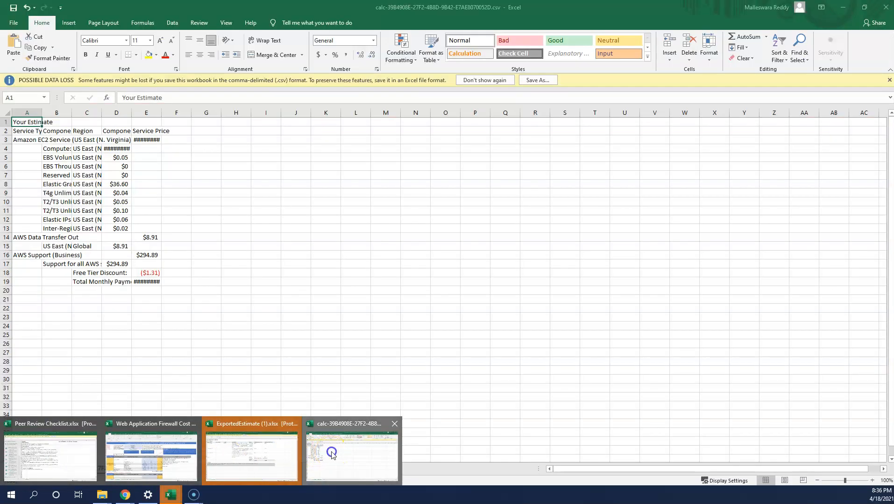
{"action": "left_click", "coordinate": [331, 452]}
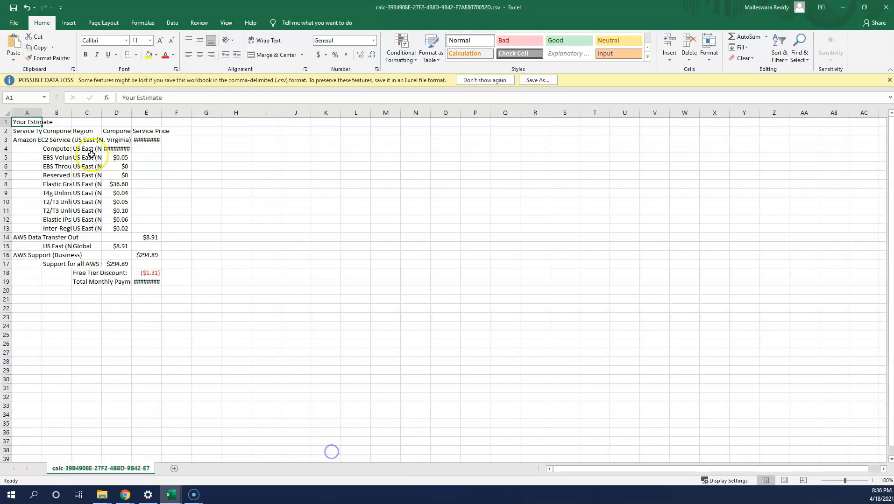
Step: Fit the widths of the Components and Region columns (B and C) to their contents
{"action": "double_click", "coordinate": [71, 113]}
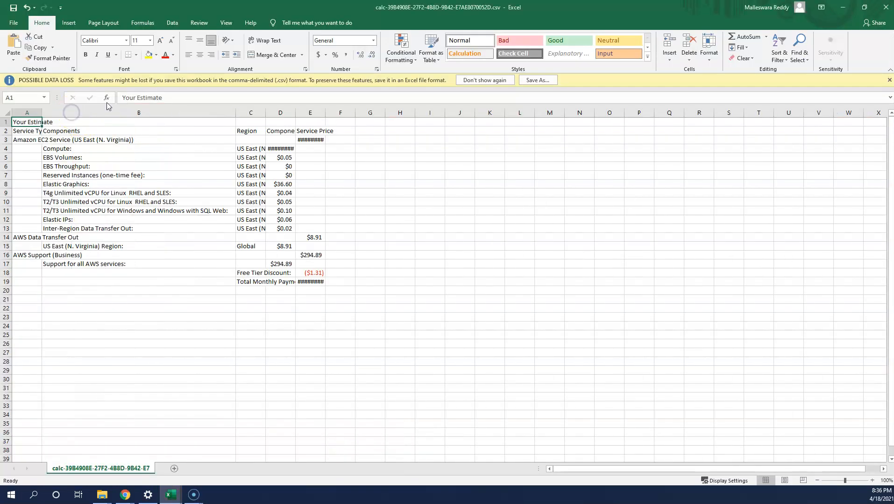
{"action": "left_click", "coordinate": [264, 112]}
{"action": "double_click", "coordinate": [265, 113]}
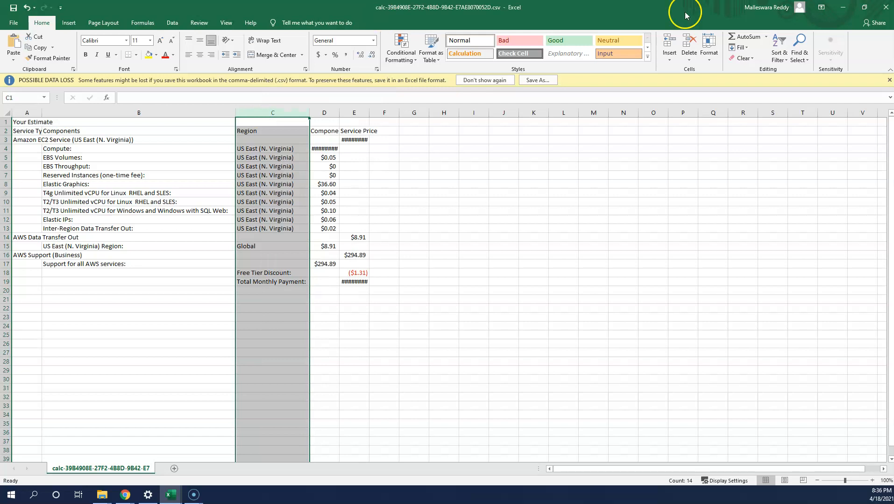
Step: Switch to the Google Cloud Pricing Calculator in the browser and look through the App Engine estimate options
{"action": "left_click", "coordinate": [837, 8]}
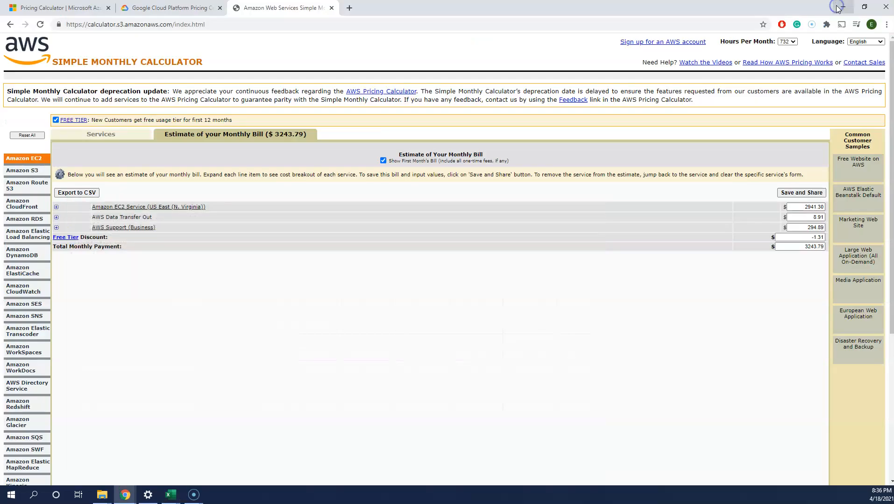
{"action": "left_click", "coordinate": [141, 8]}
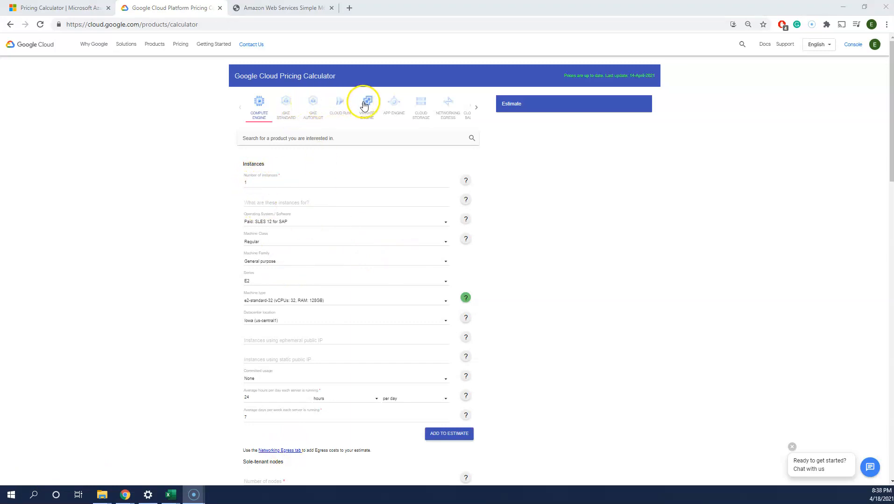
{"action": "right_click", "coordinate": [401, 107]}
{"action": "left_click", "coordinate": [389, 107]}
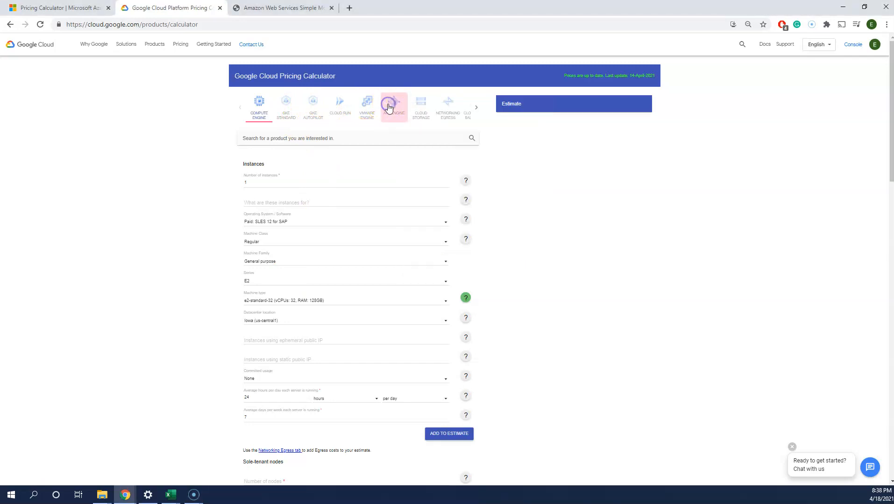
{"action": "left_click", "coordinate": [517, 100]}
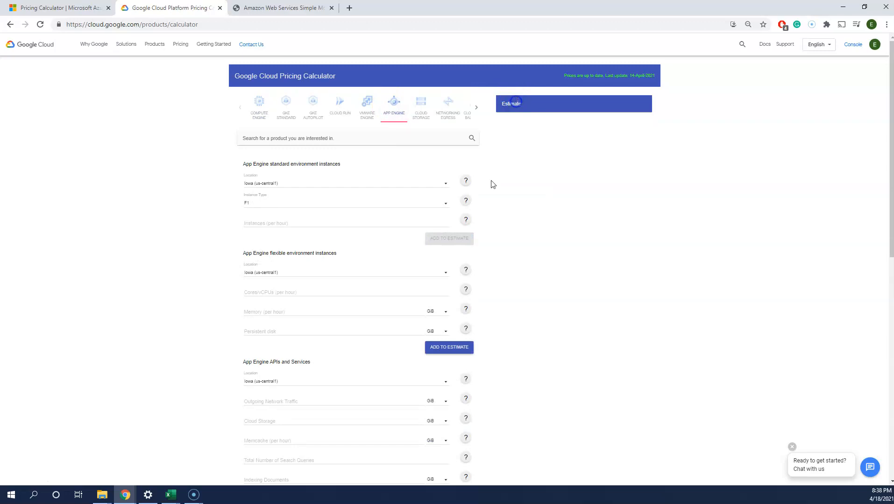
{"action": "left_click", "coordinate": [447, 351]}
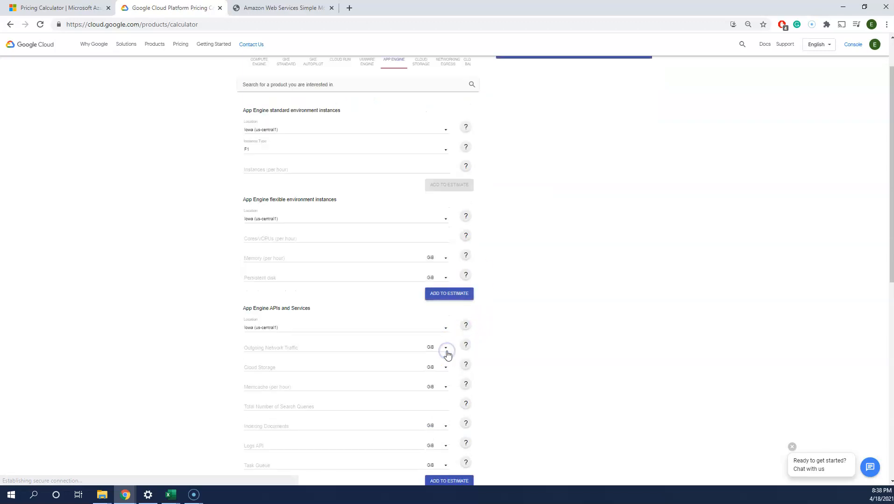
{"action": "scroll", "coordinate": [456, 323], "scroll_direction": "up", "scroll_amount": 2}
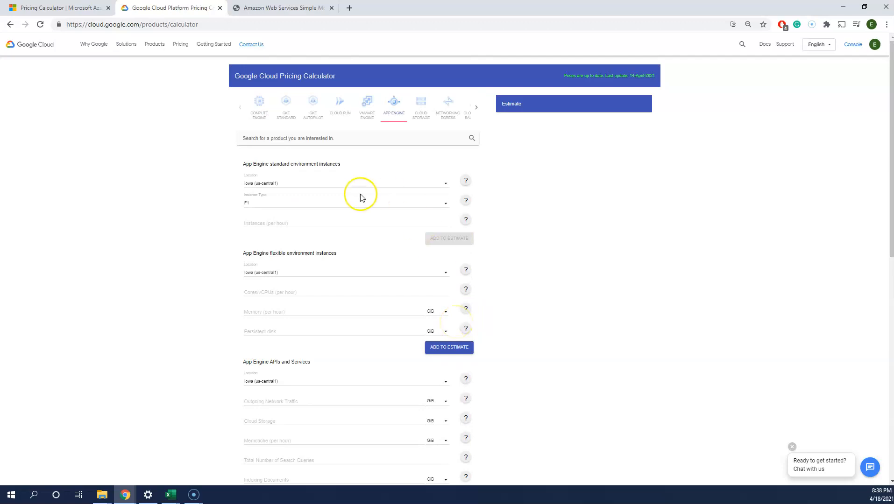
Step: Add the Compute Engine instance with its current settings to the Google Cloud estimate and check the itemised costs
{"action": "left_click", "coordinate": [256, 116]}
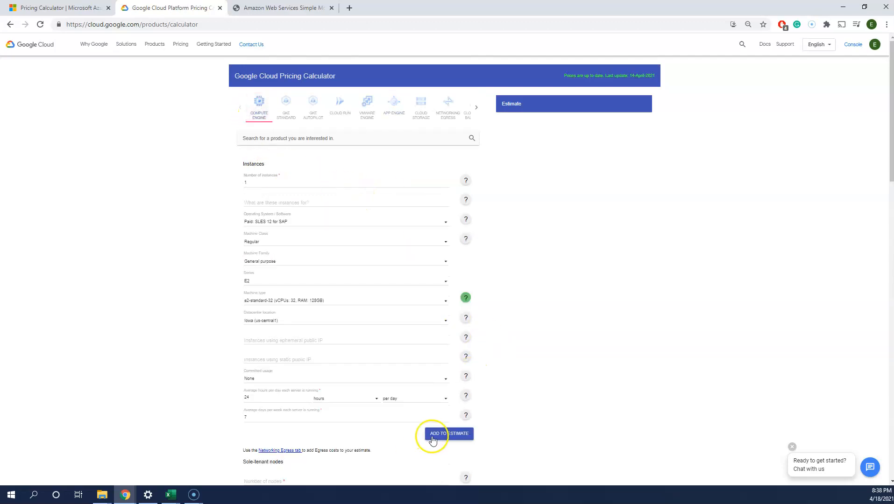
{"action": "left_click", "coordinate": [432, 437]}
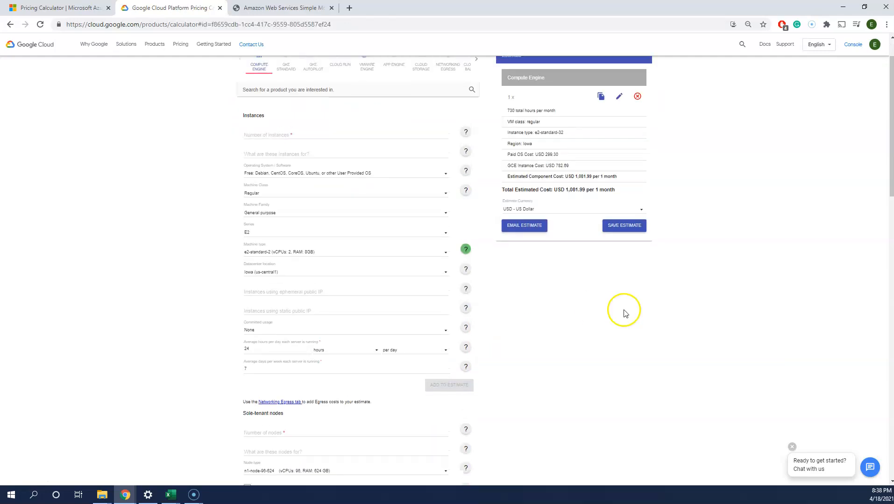
{"action": "scroll", "coordinate": [625, 308], "scroll_direction": "up", "scroll_amount": 1}
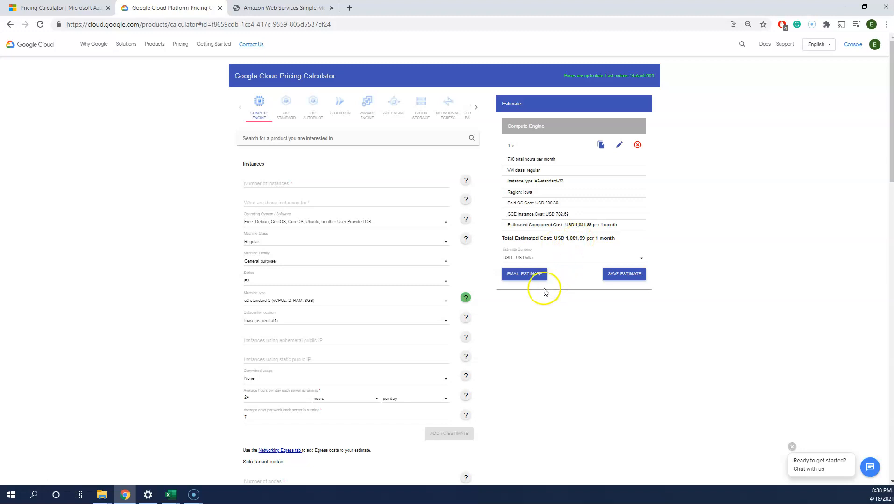
Step: Save the Google Cloud estimate and open its copied link in a new browser tab, and return to the original calculator page
{"action": "left_click", "coordinate": [606, 276]}
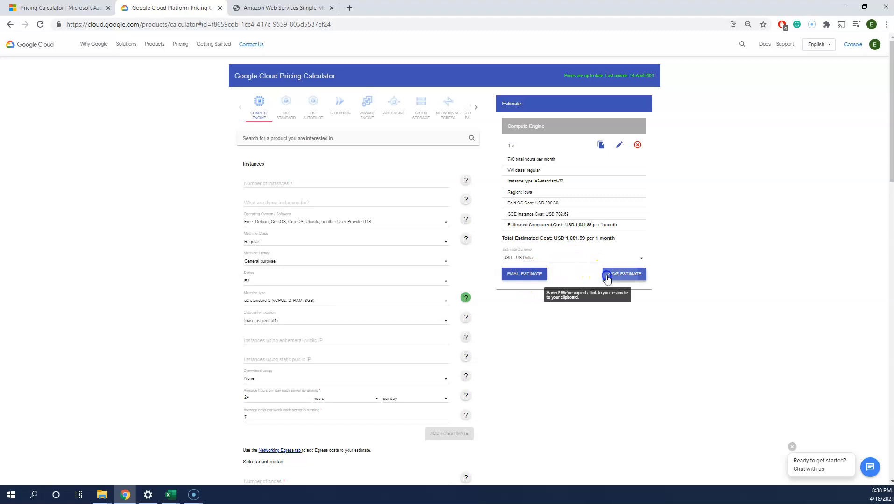
{"action": "left_click", "coordinate": [574, 272]}
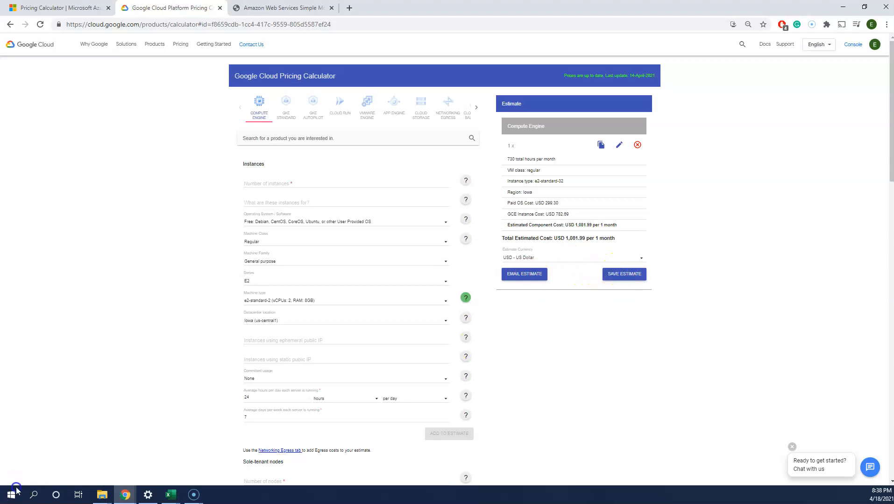
{"action": "left_click", "coordinate": [350, 9]}
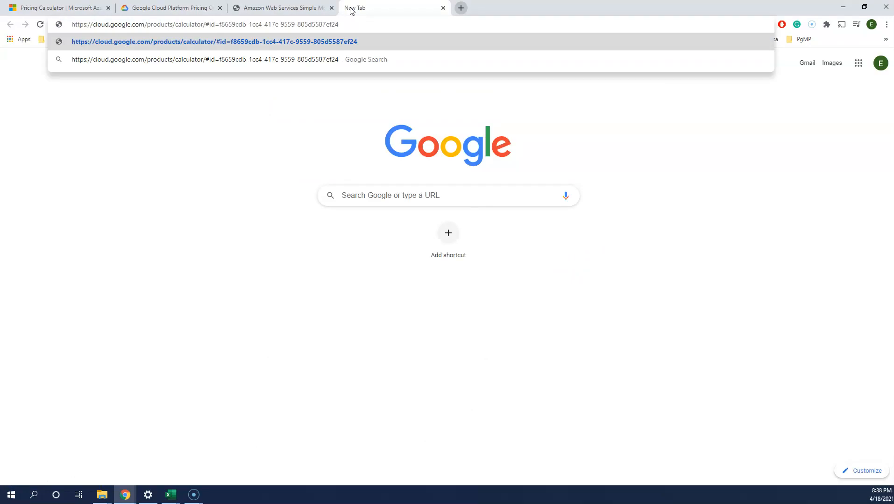
{"action": "key", "text": "Return"}
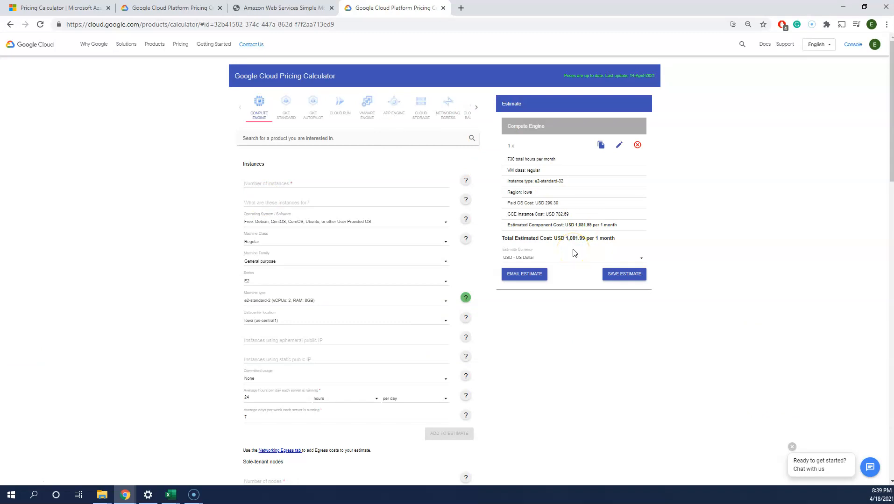
{"action": "left_click", "coordinate": [159, 5]}
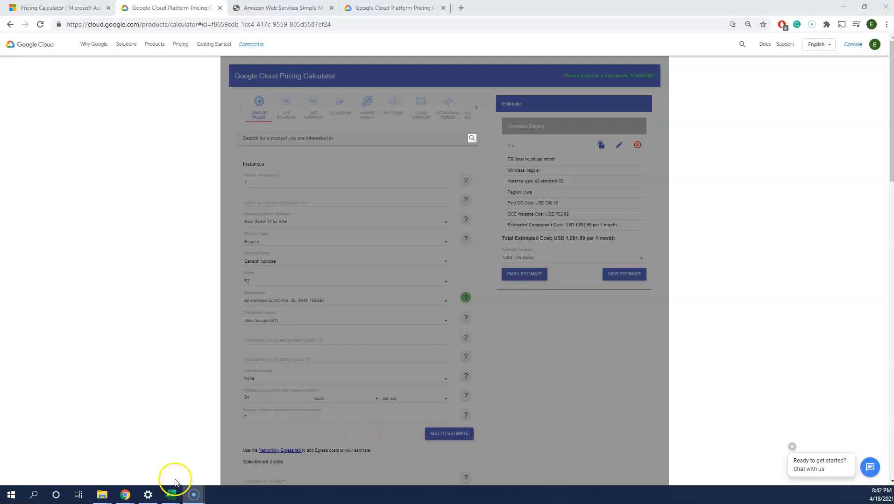
Step: Switch to the Web Application Firewall Cost Model(1)-1.xlsx workbook in Excel and review the replicated costs on the Summary sheet
{"action": "right_click", "coordinate": [169, 498]}
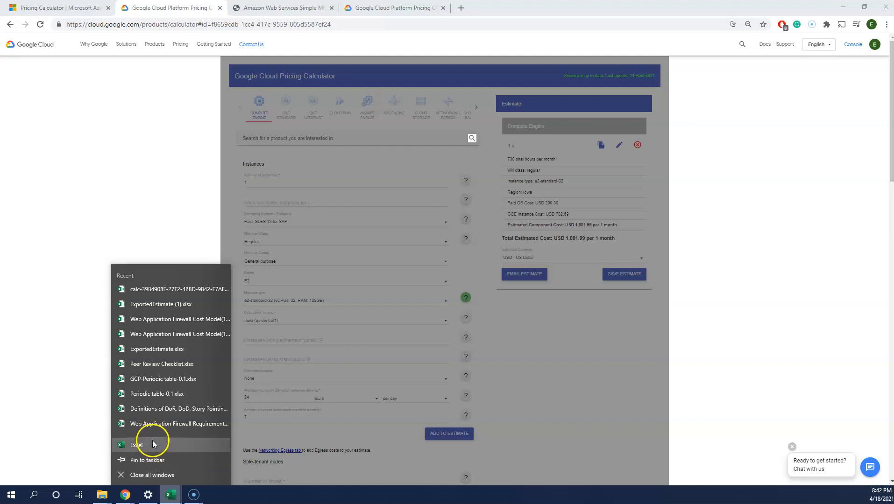
{"action": "right_click", "coordinate": [333, 443]}
{"action": "right_click", "coordinate": [169, 499]}
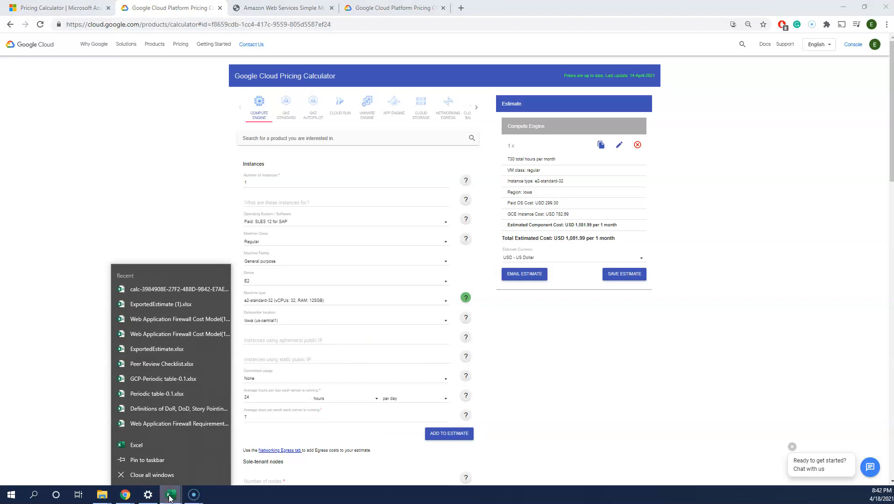
{"action": "left_click", "coordinate": [170, 497]}
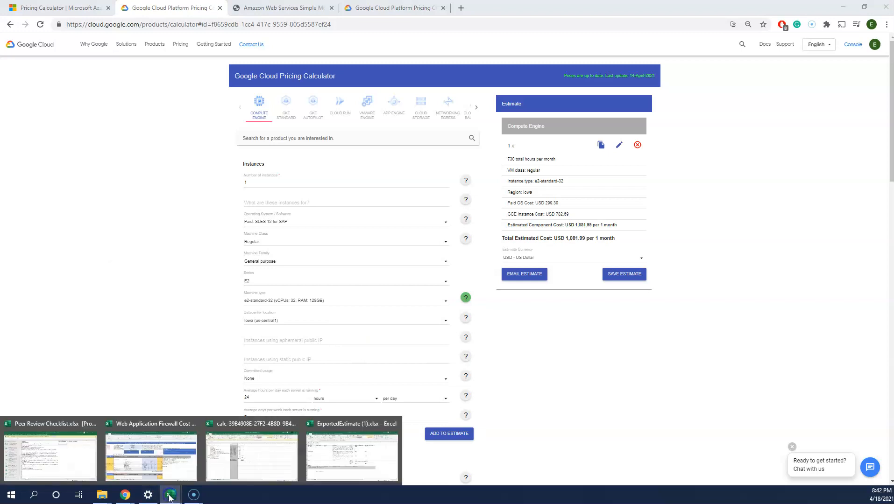
{"action": "left_click", "coordinate": [159, 464]}
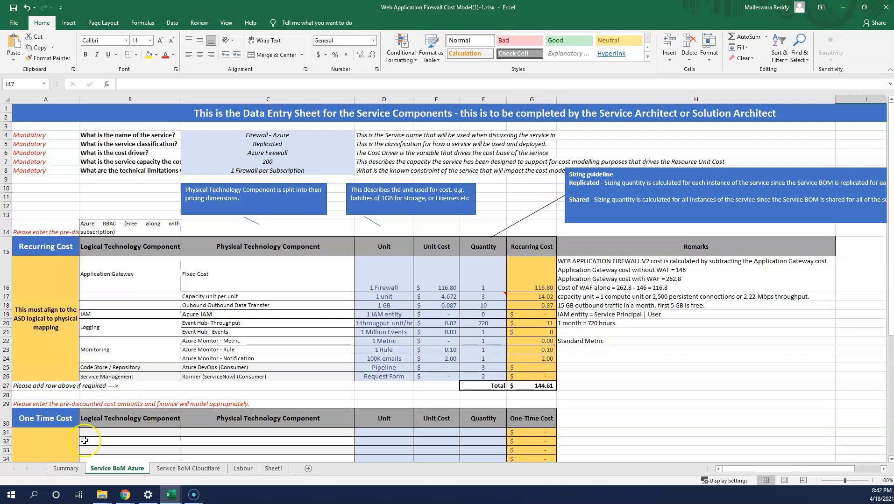
{"action": "right_click", "coordinate": [77, 466]}
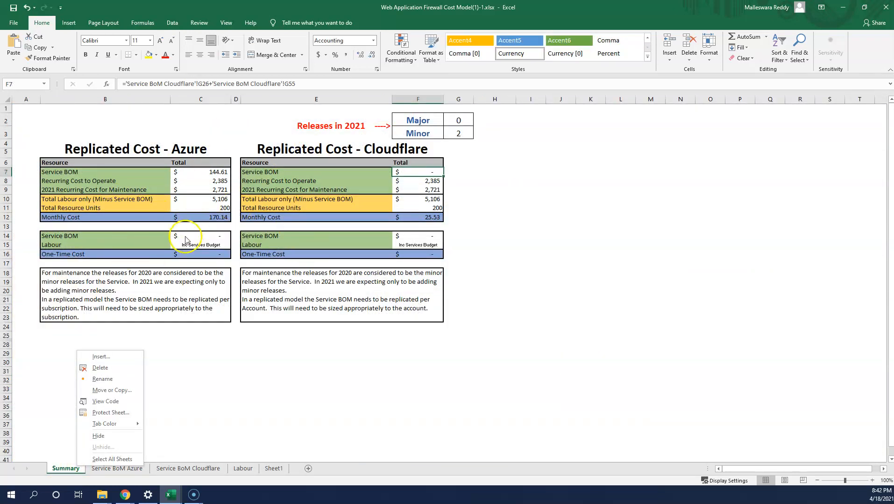
{"action": "right_click", "coordinate": [361, 289]}
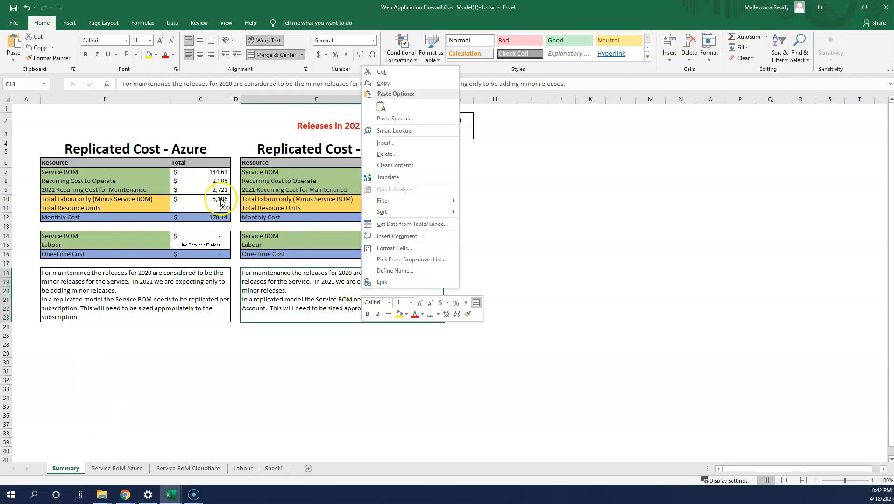
{"action": "key", "text": "Escape"}
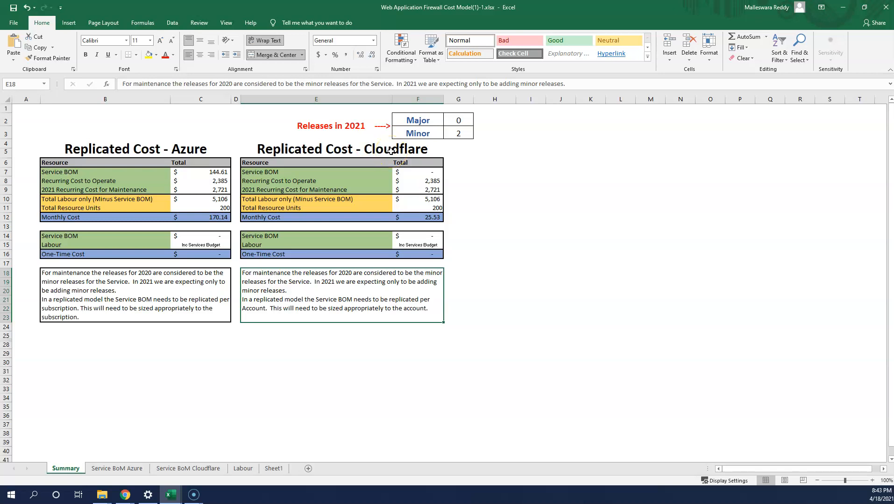
Step: Examine the unit costs, quantities and recurring costs of the components on the Service BoM Azure sheet
{"action": "left_click", "coordinate": [123, 467]}
{"action": "right_click", "coordinate": [123, 468]}
{"action": "right_click", "coordinate": [350, 315]}
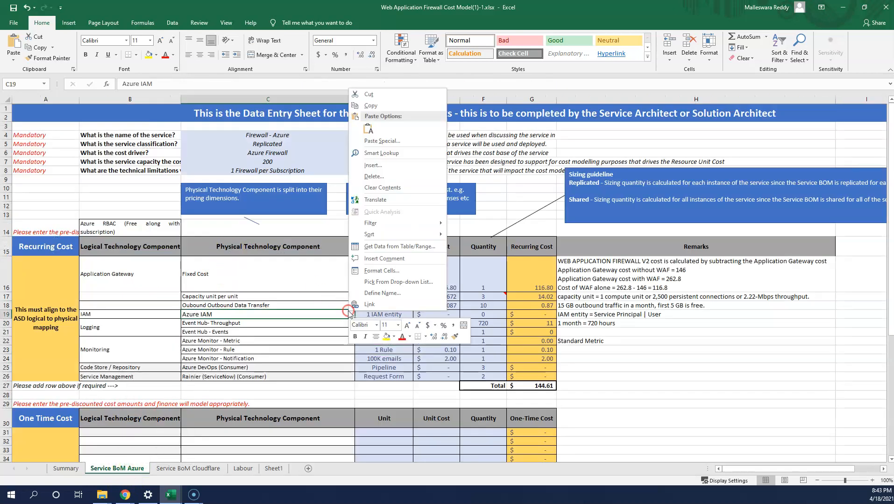
{"action": "left_click", "coordinate": [491, 326]}
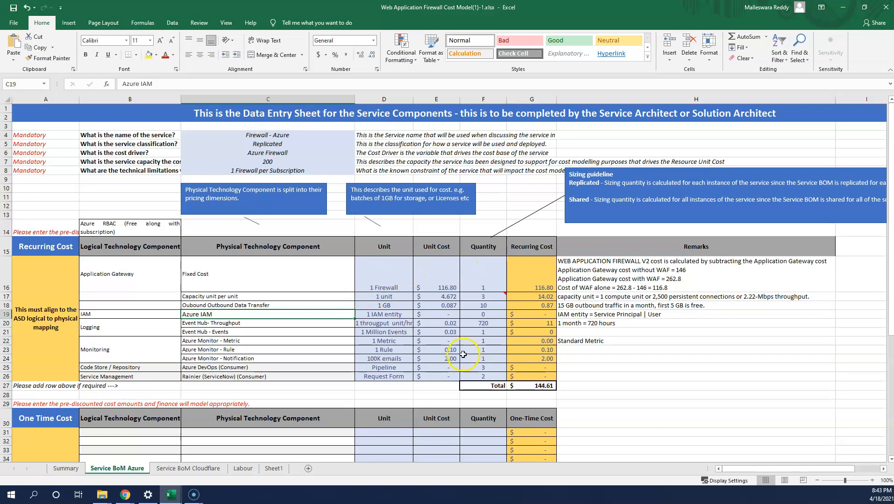
{"action": "scroll", "coordinate": [463, 354], "scroll_direction": "down", "scroll_amount": 1}
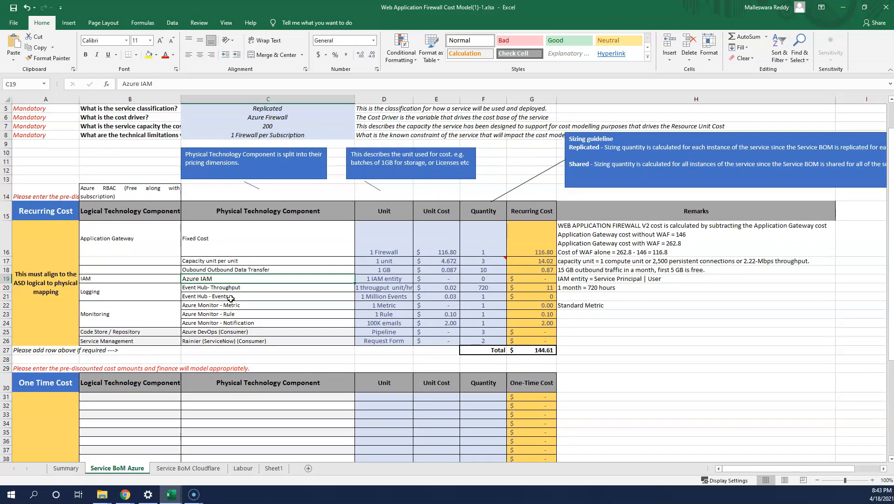
{"action": "left_click", "coordinate": [432, 263]}
{"action": "left_click", "coordinate": [534, 263]}
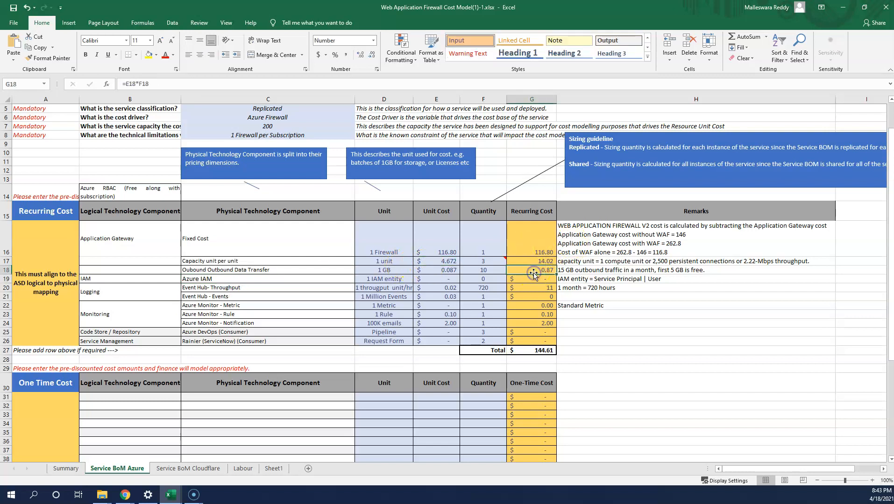
{"action": "scroll", "coordinate": [519, 353], "scroll_direction": "down", "scroll_amount": 1}
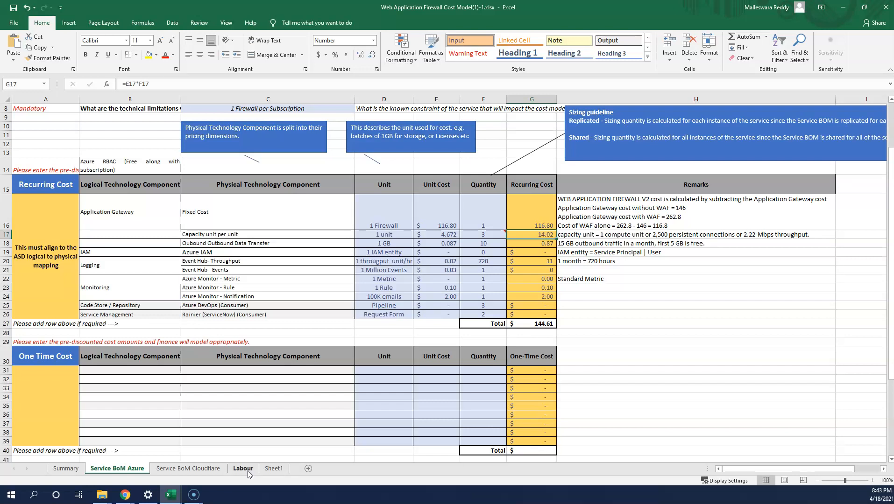
Step: Return to the Summary sheet and check the labour, resource units and monthly cost figures for Azure and Cloudflare
{"action": "left_click", "coordinate": [66, 468]}
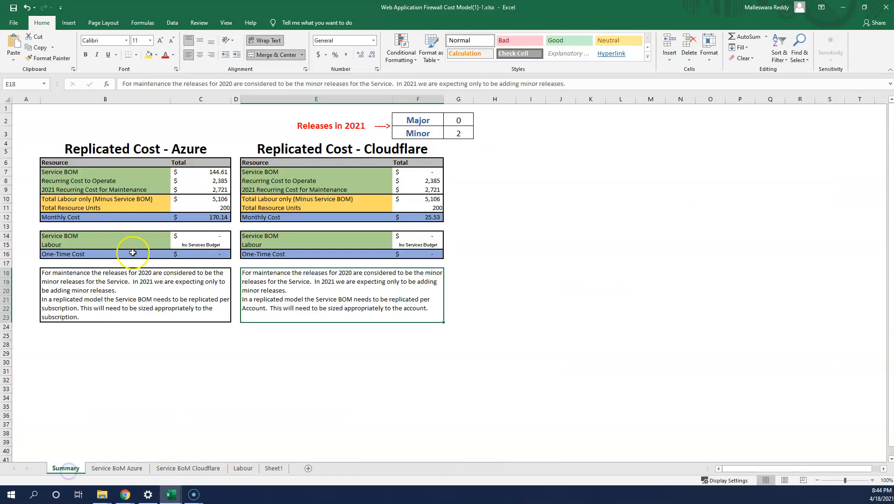
{"action": "left_click", "coordinate": [101, 207]}
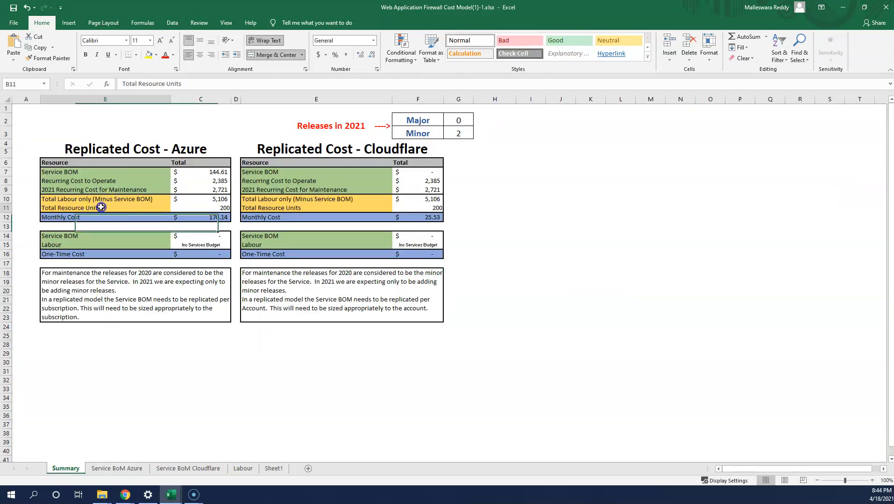
{"action": "left_click", "coordinate": [101, 199]}
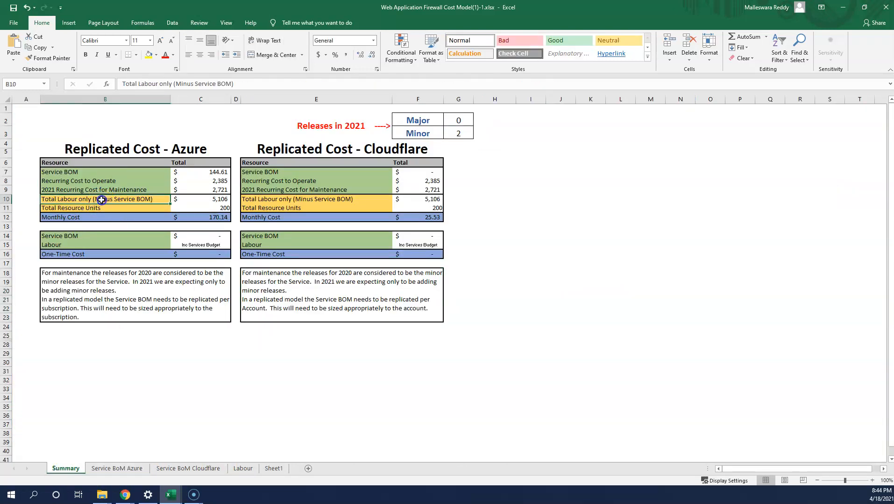
{"action": "left_click", "coordinate": [430, 216]}
{"action": "left_click", "coordinate": [201, 218]}
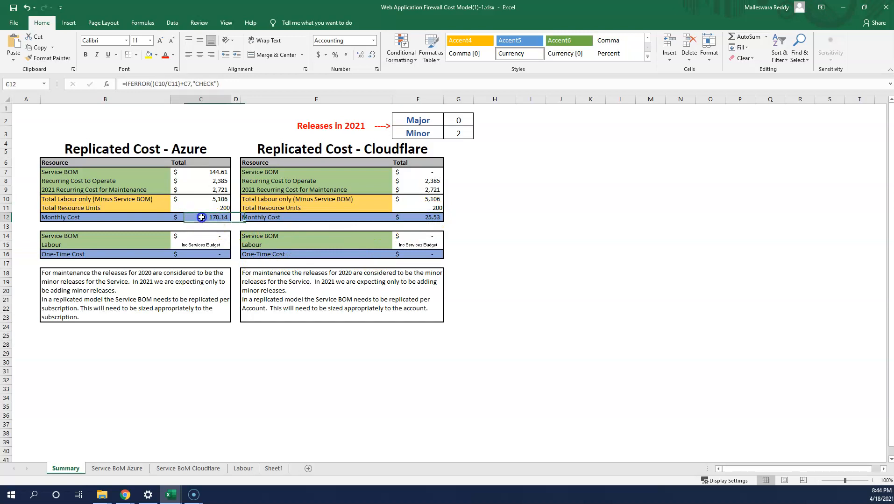